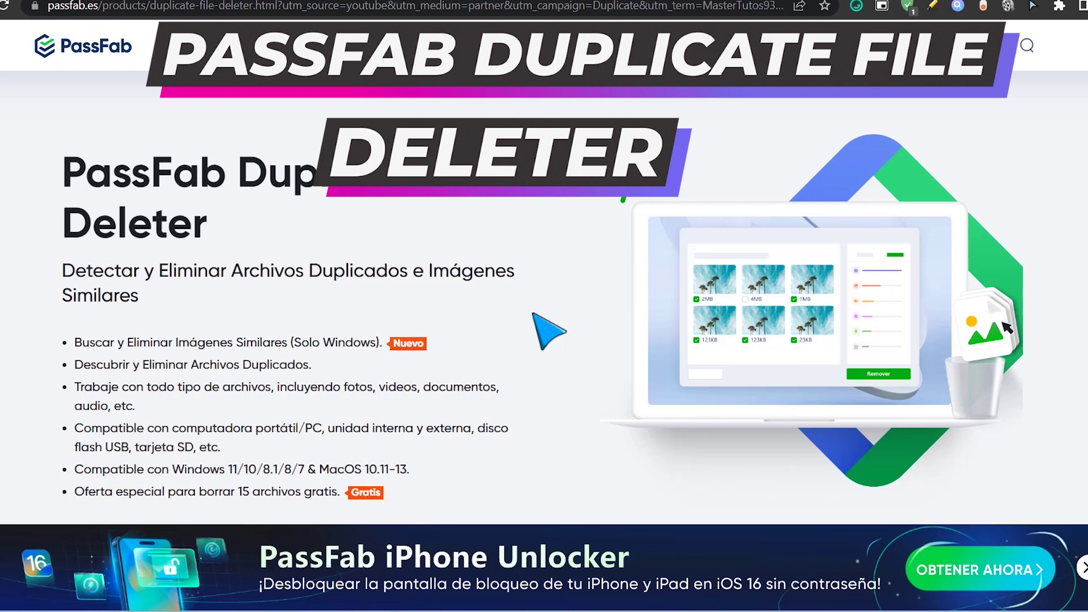
Step: Read through the PassFab Duplicate File Deleter product page, covering its features, supported file types and technical specifications
{"action": "scroll", "coordinate": [498, 297], "scroll_direction": "down", "scroll_amount": 1}
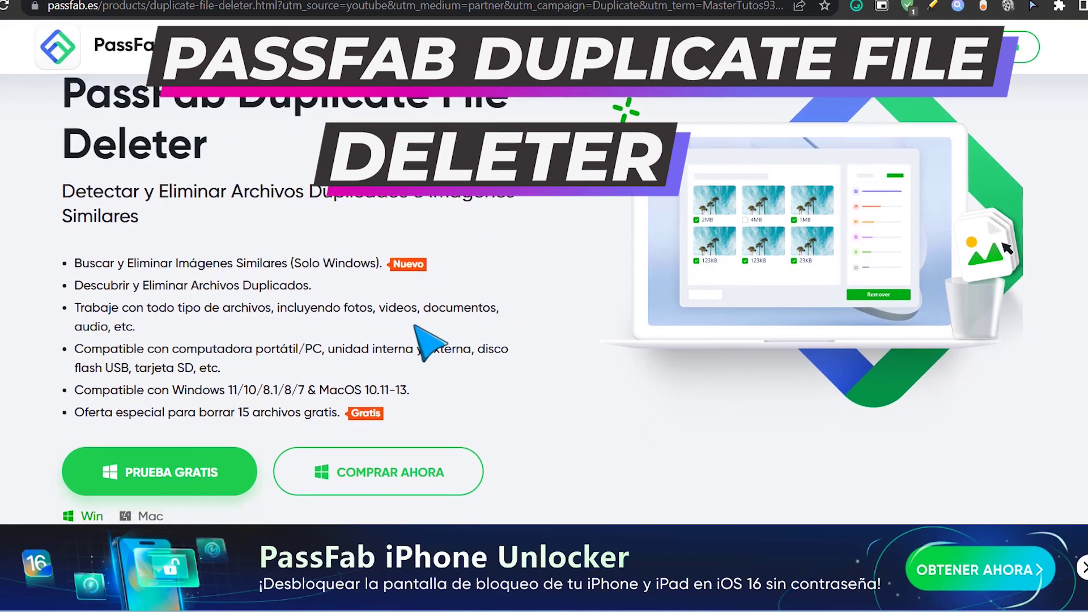
{"action": "scroll", "coordinate": [539, 231], "scroll_direction": "down", "scroll_amount": 8}
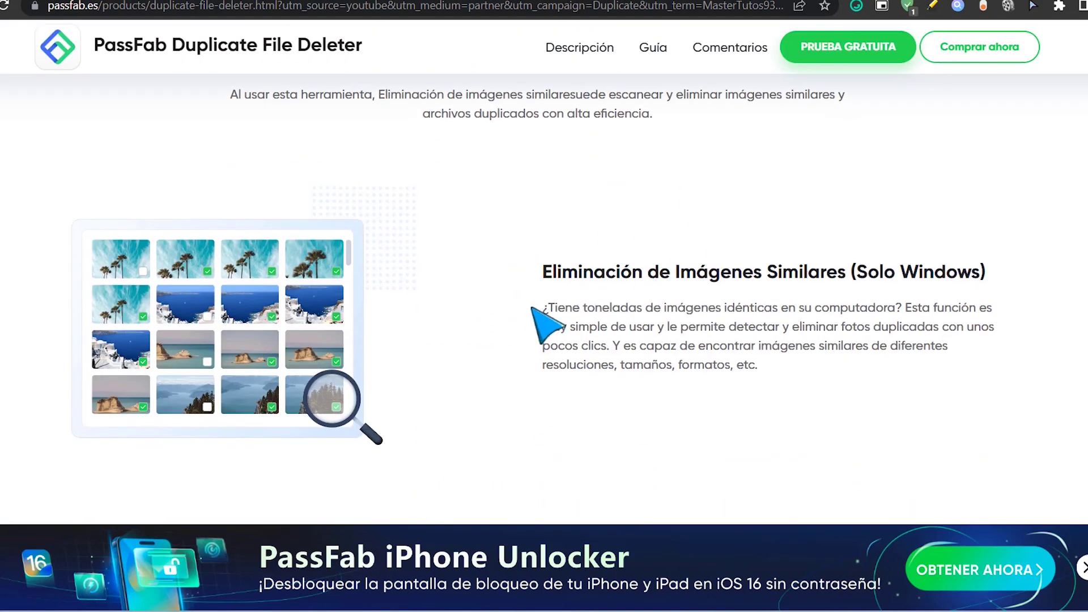
{"action": "scroll", "coordinate": [546, 324], "scroll_direction": "down", "scroll_amount": 3}
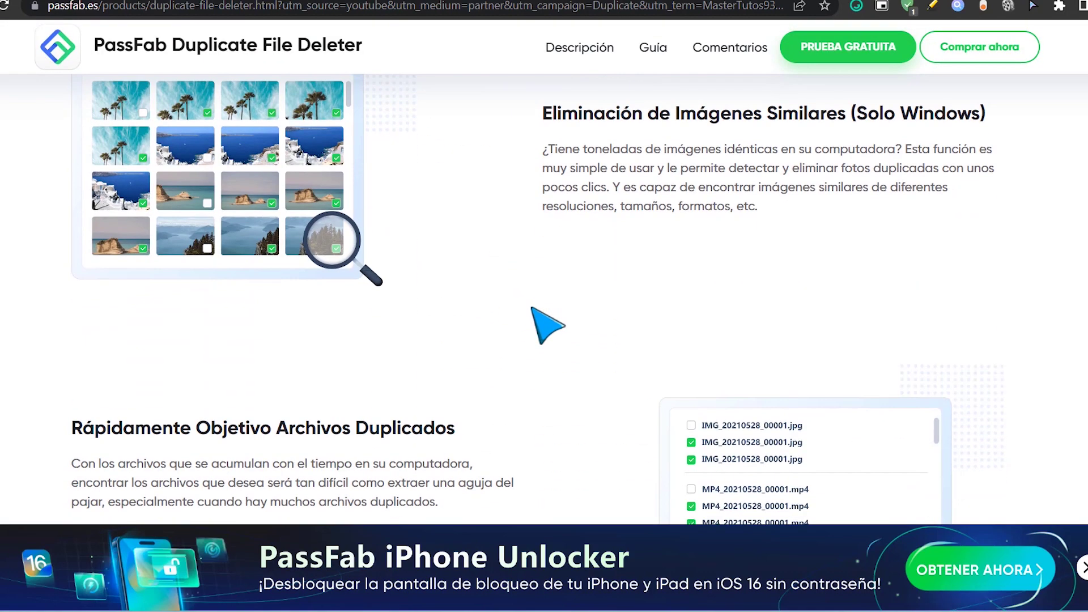
{"action": "scroll", "coordinate": [533, 309], "scroll_direction": "down", "scroll_amount": 4}
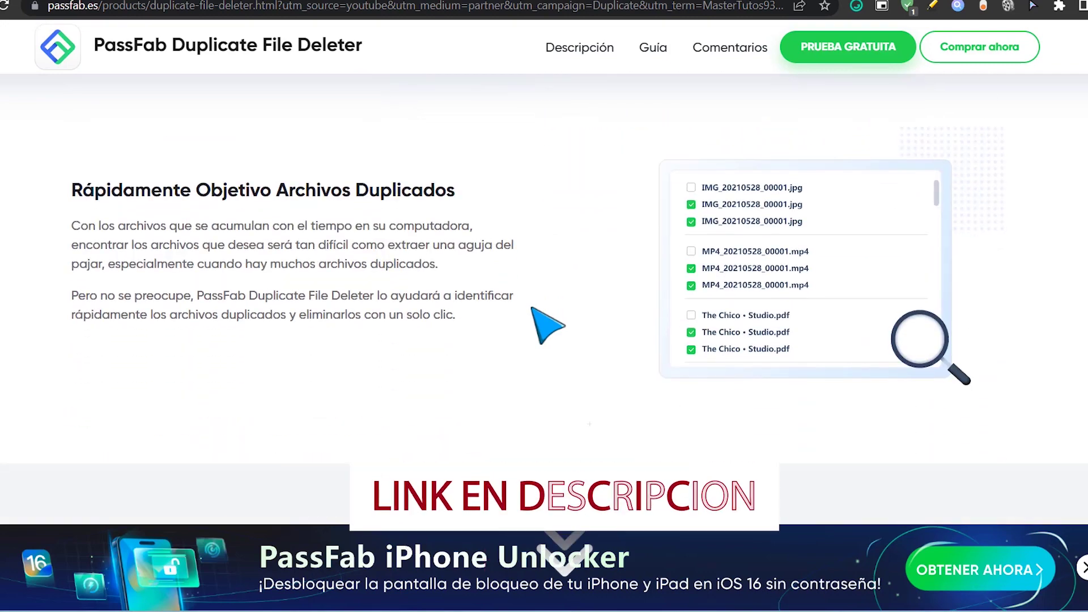
{"action": "scroll", "coordinate": [531, 311], "scroll_direction": "down", "scroll_amount": 1}
{"action": "scroll", "coordinate": [533, 313], "scroll_direction": "down", "scroll_amount": 10}
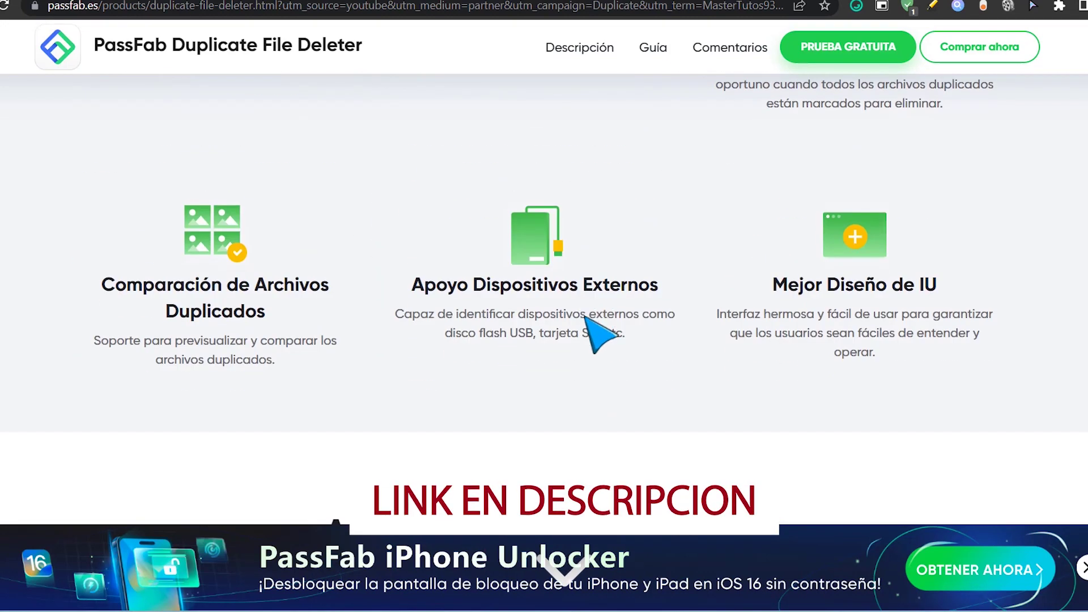
{"action": "scroll", "coordinate": [587, 318], "scroll_direction": "down", "scroll_amount": 10}
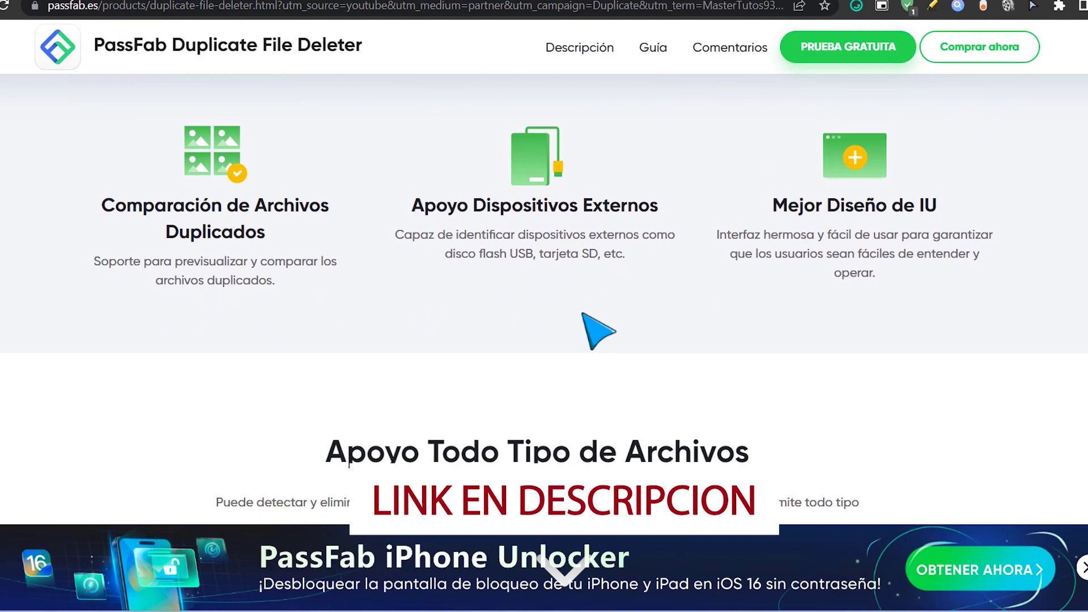
{"action": "scroll", "coordinate": [584, 318], "scroll_direction": "down", "scroll_amount": 6}
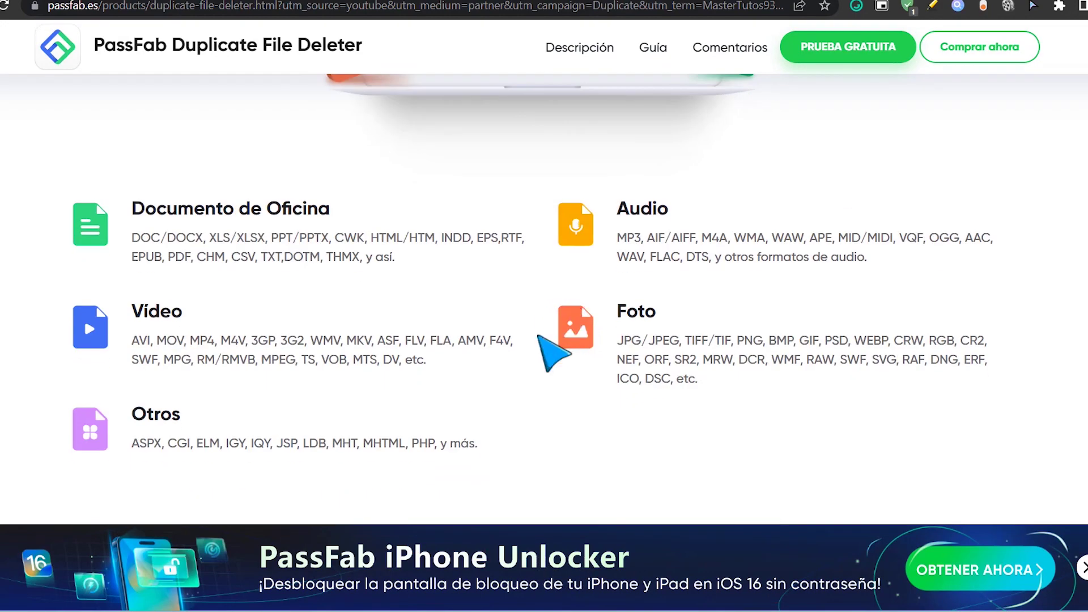
{"action": "scroll", "coordinate": [624, 357], "scroll_direction": "down", "scroll_amount": 8}
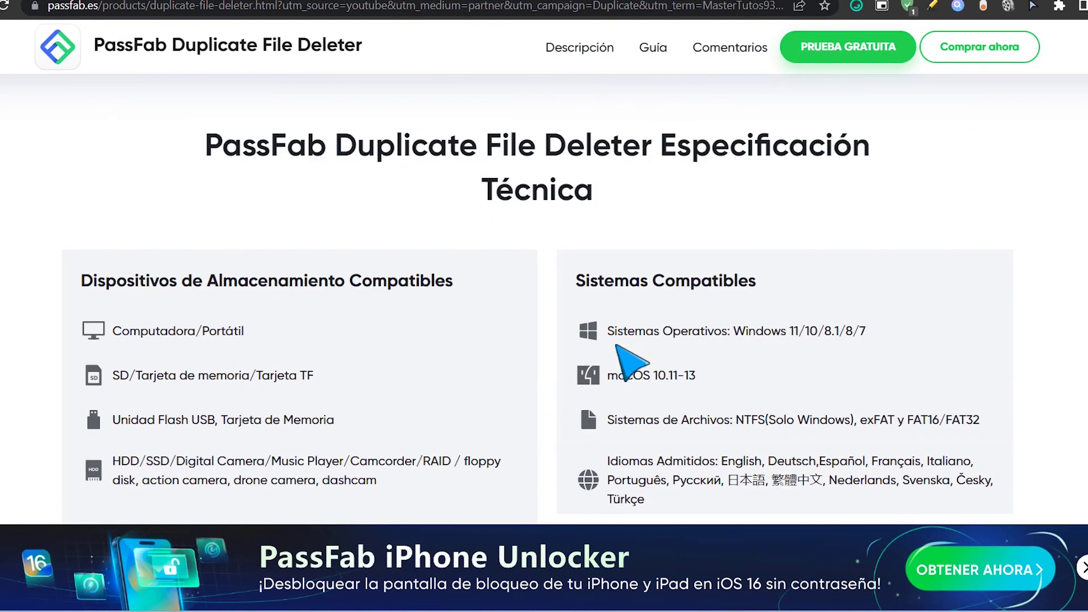
{"action": "scroll", "coordinate": [629, 362], "scroll_direction": "down", "scroll_amount": 6}
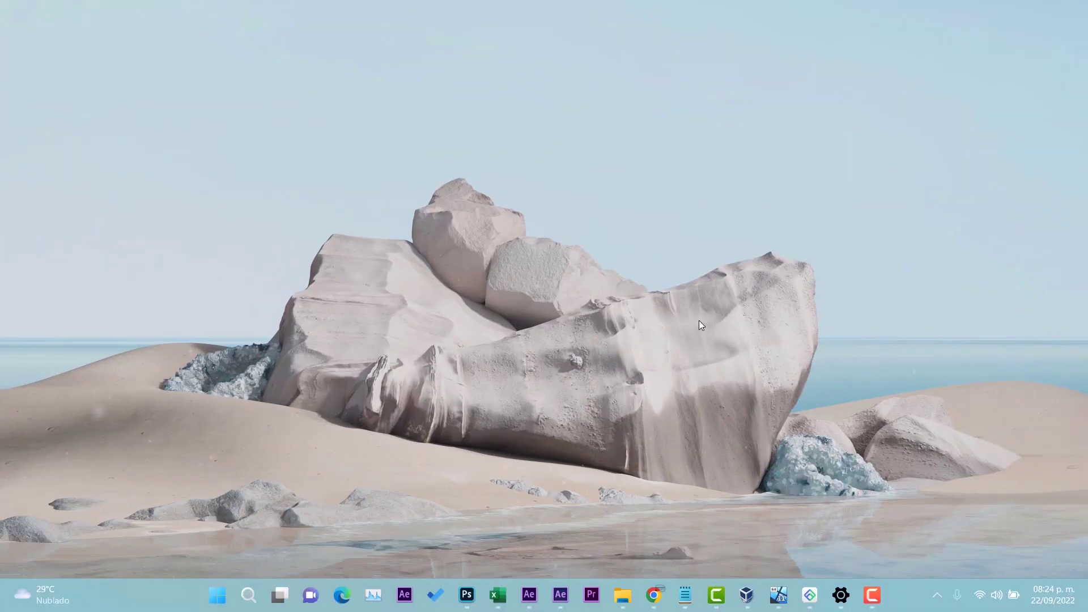
Step: Switch to PassFab Duplicate File Deleter and scan the Descargas folder for duplicate files
{"action": "left_click", "coordinate": [809, 595]}
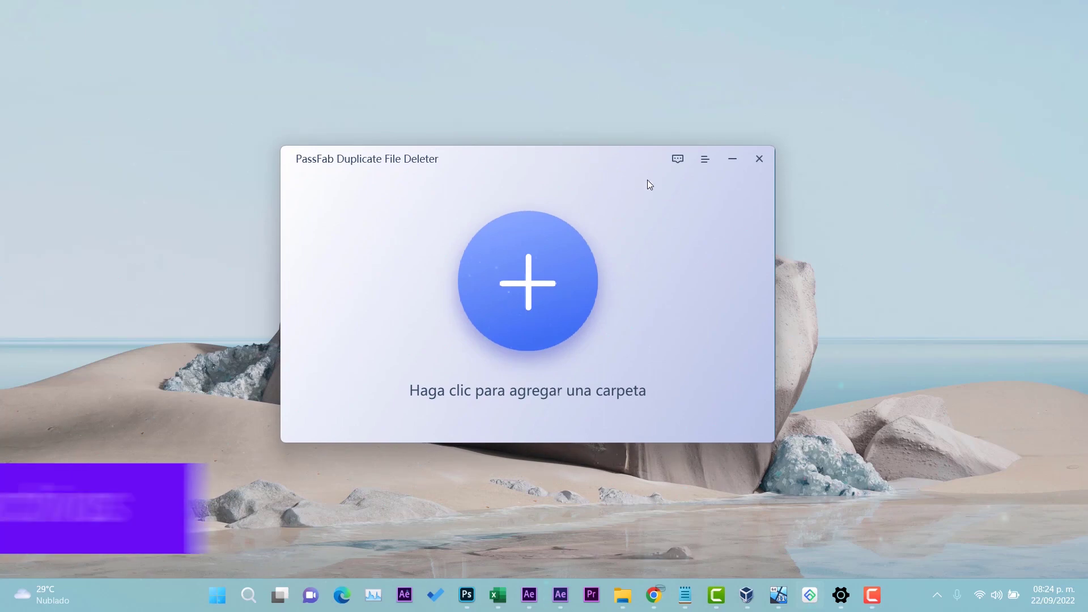
{"action": "left_click", "coordinate": [704, 160]}
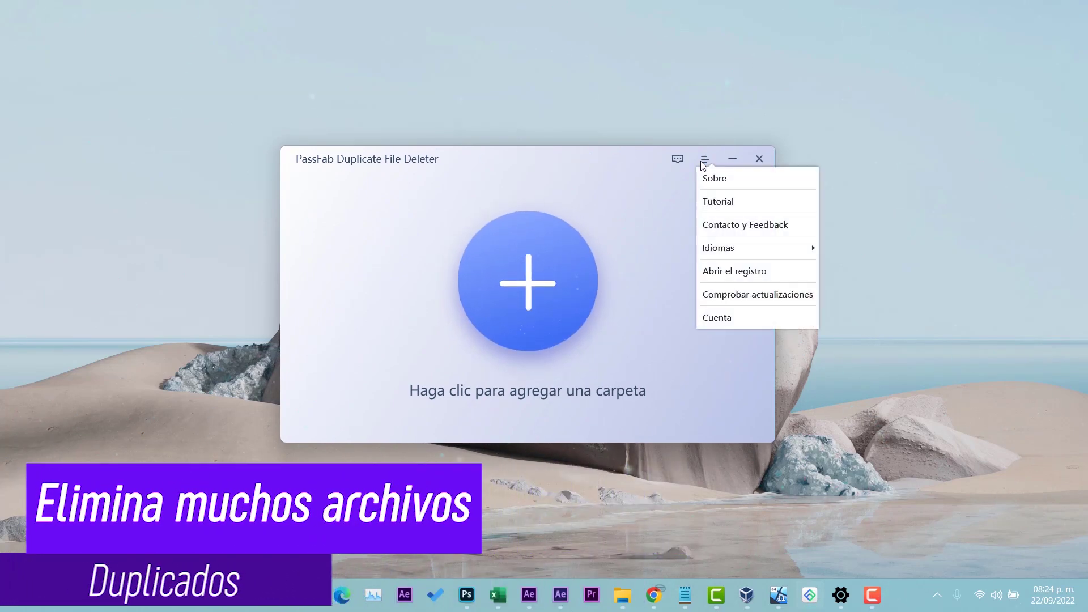
{"action": "left_click", "coordinate": [583, 161]}
{"action": "left_click", "coordinate": [522, 265]}
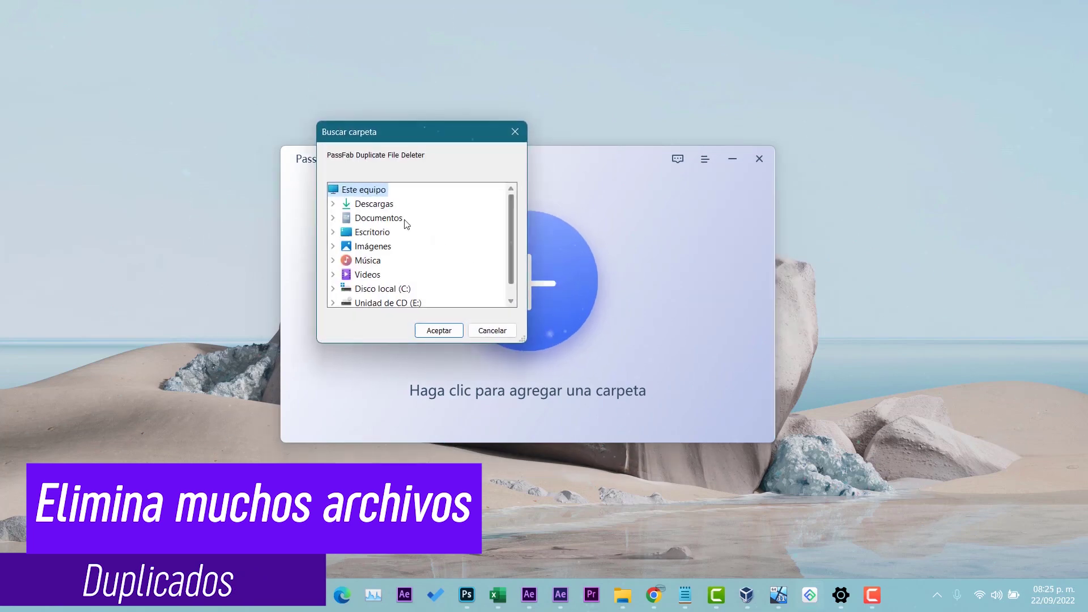
{"action": "double_click", "coordinate": [369, 205]}
{"action": "left_click", "coordinate": [439, 331]}
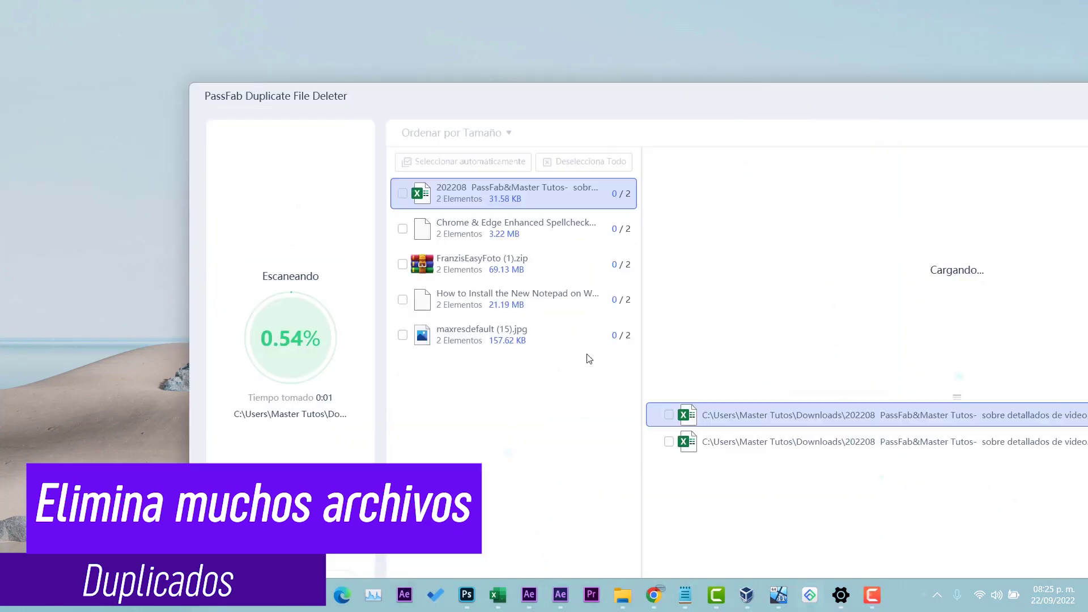
Step: Reposition and maximize the PassFab Duplicate File Deleter window during the scan
{"action": "left_click_drag", "start_coordinate": [578, 112], "coordinate": [345, 58]}
{"action": "left_click_drag", "start_coordinate": [499, 43], "coordinate": [555, 58]}
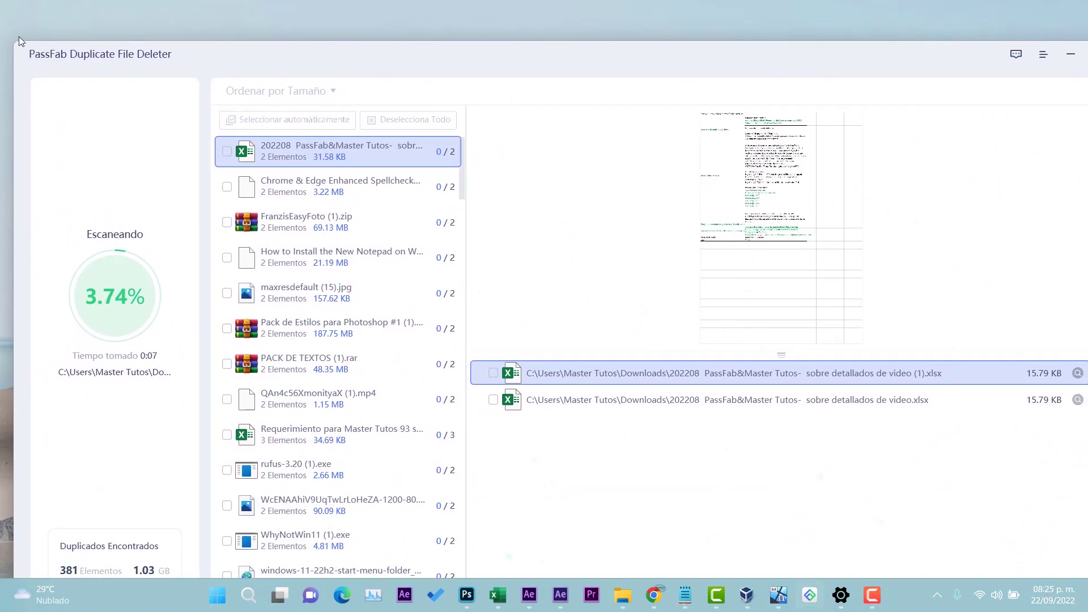
{"action": "double_click", "coordinate": [82, 46]}
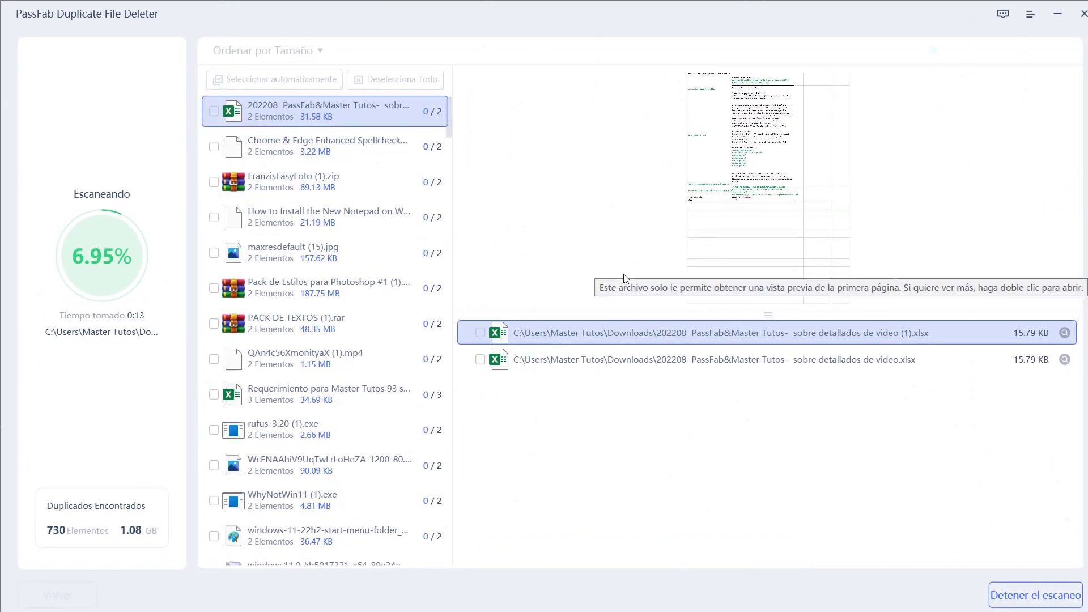
{"action": "left_click_drag", "start_coordinate": [456, 48], "coordinate": [513, 16]}
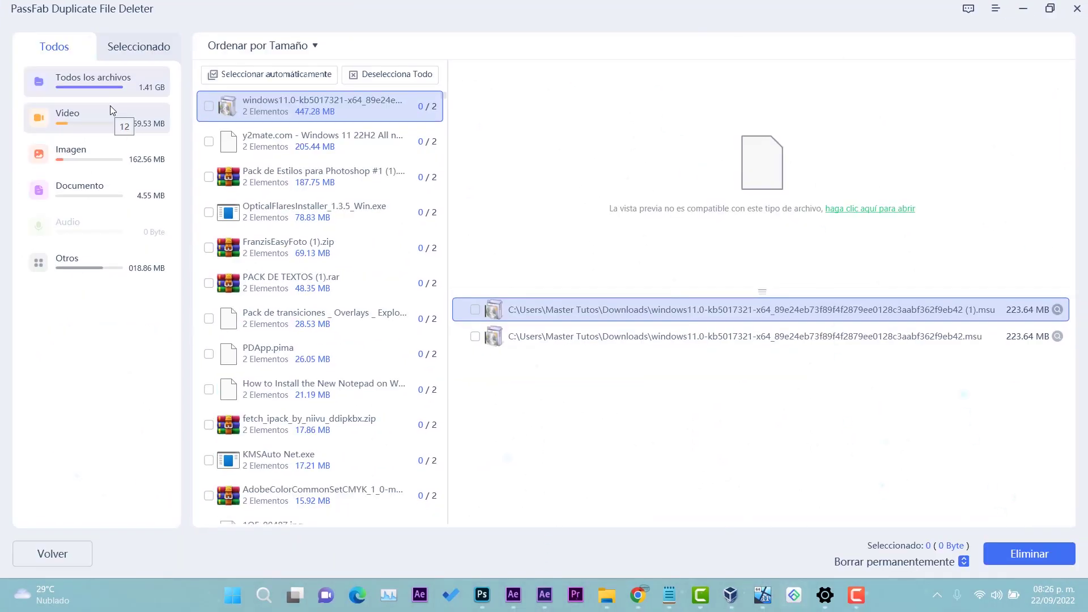
Step: Review the scan results by file type and view the list of files selected for deletion
{"action": "mouse_move", "coordinate": [109, 91]}
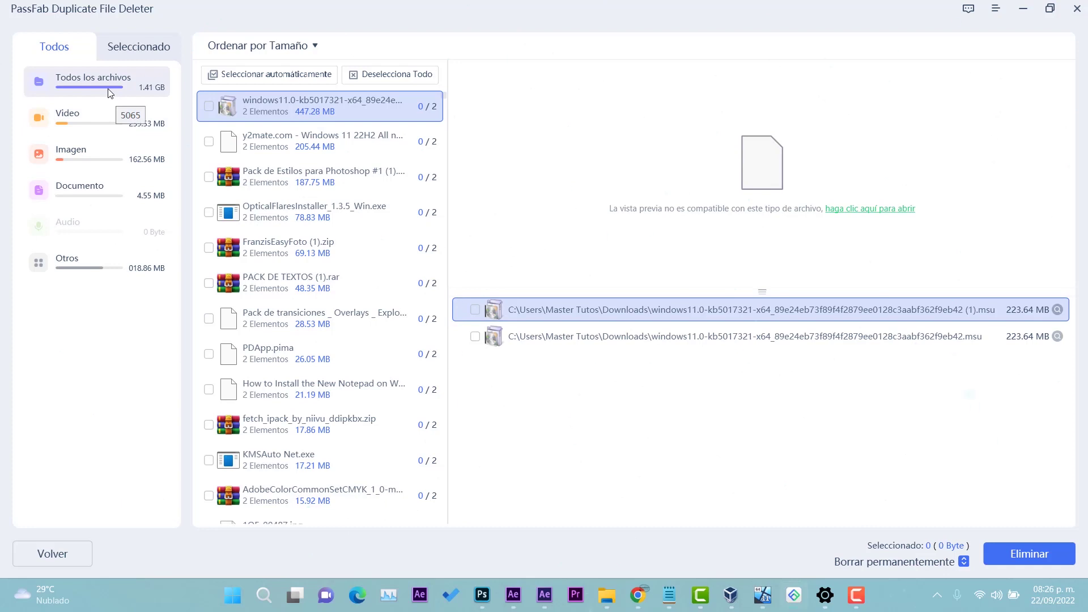
{"action": "left_click", "coordinate": [352, 143]}
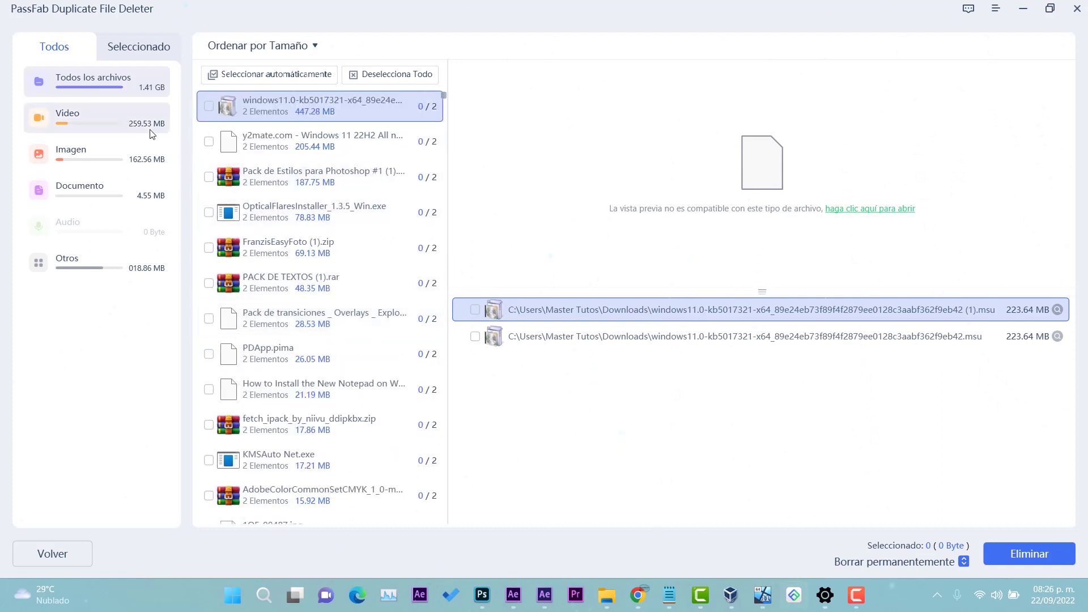
{"action": "left_click", "coordinate": [142, 49]}
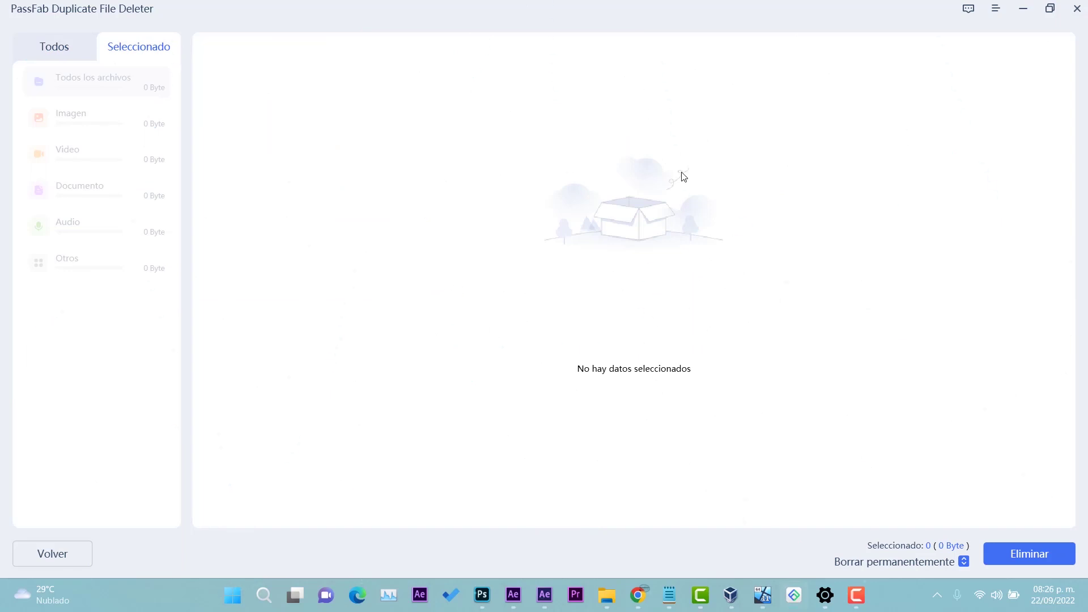
Step: Return to all duplicates and mark one copy each of the windows11.0-kb5017321 update and the y2mate.com Windows 11 22H2 video
{"action": "left_click", "coordinate": [75, 55]}
{"action": "left_click", "coordinate": [209, 107]}
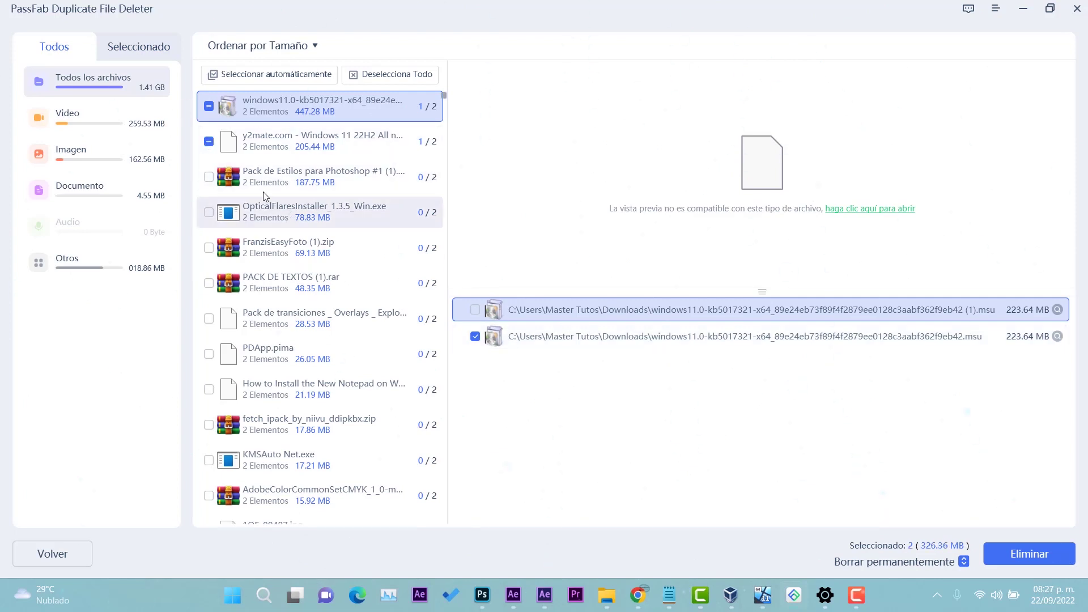
{"action": "left_click", "coordinate": [211, 147]}
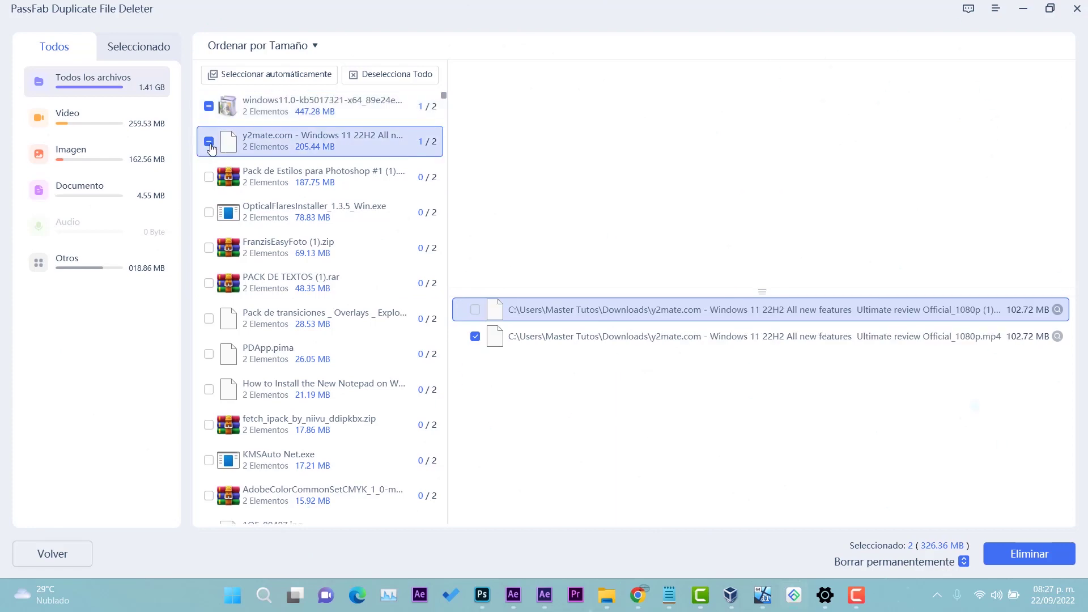
Step: Preview the Lensflare_00296.png group and try marking its duplicate copies for deletion
{"action": "scroll", "coordinate": [408, 238], "scroll_direction": "down", "scroll_amount": 6}
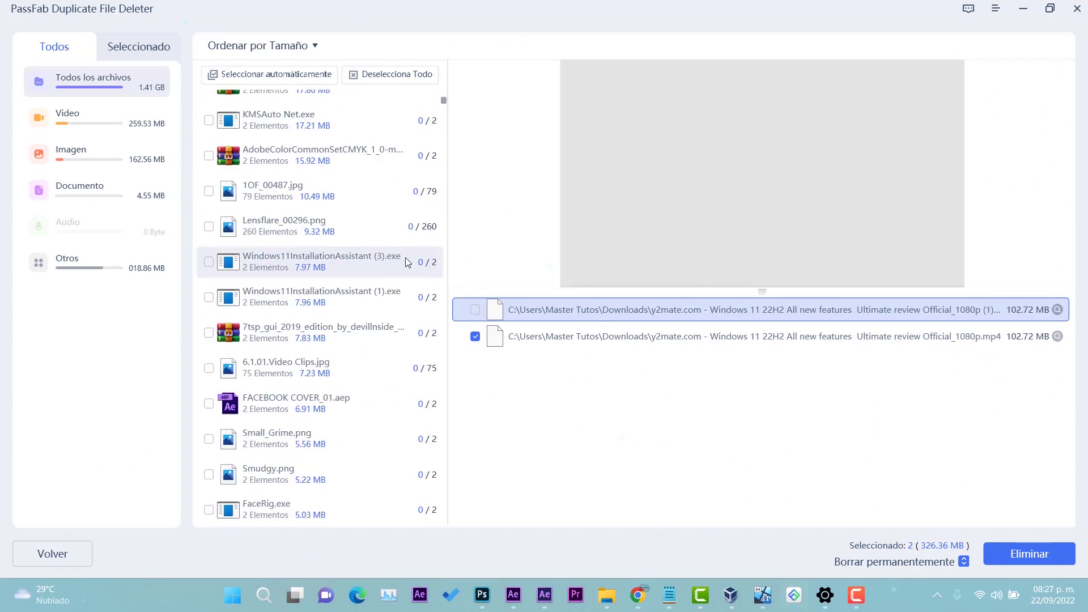
{"action": "scroll", "coordinate": [374, 244], "scroll_direction": "up", "scroll_amount": 6}
{"action": "scroll", "coordinate": [340, 221], "scroll_direction": "down", "scroll_amount": 6}
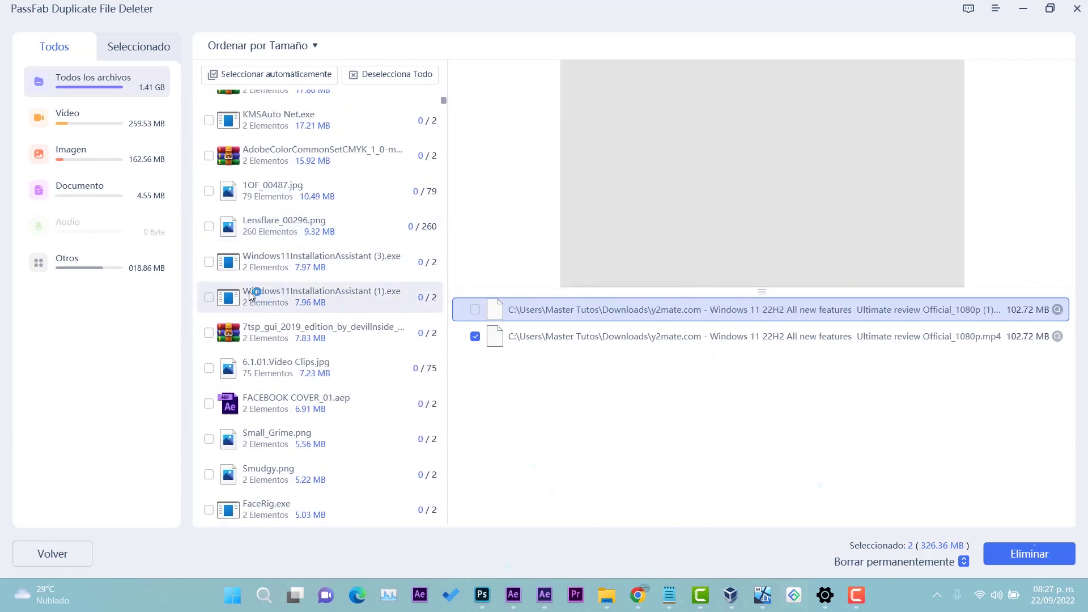
{"action": "left_click", "coordinate": [278, 235]}
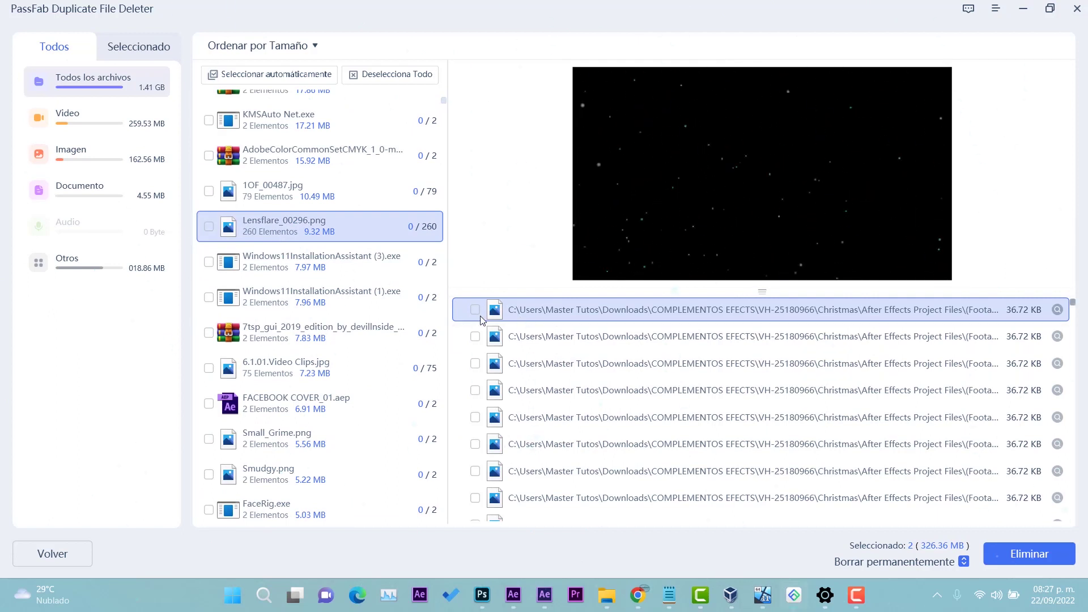
{"action": "left_click", "coordinate": [208, 226]}
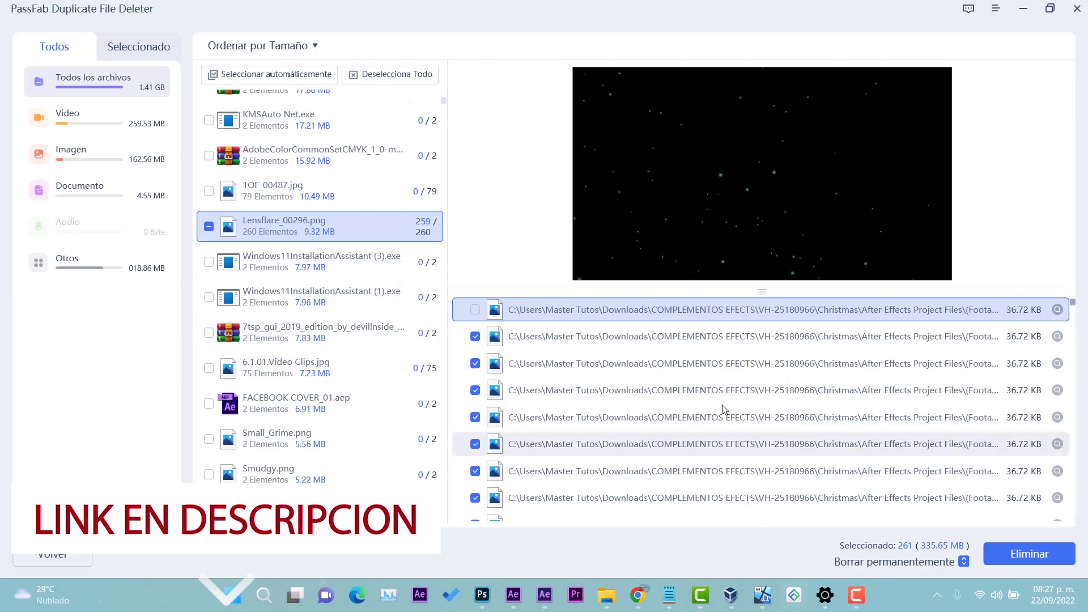
{"action": "left_click", "coordinate": [209, 227]}
{"action": "left_click", "coordinate": [209, 227]}
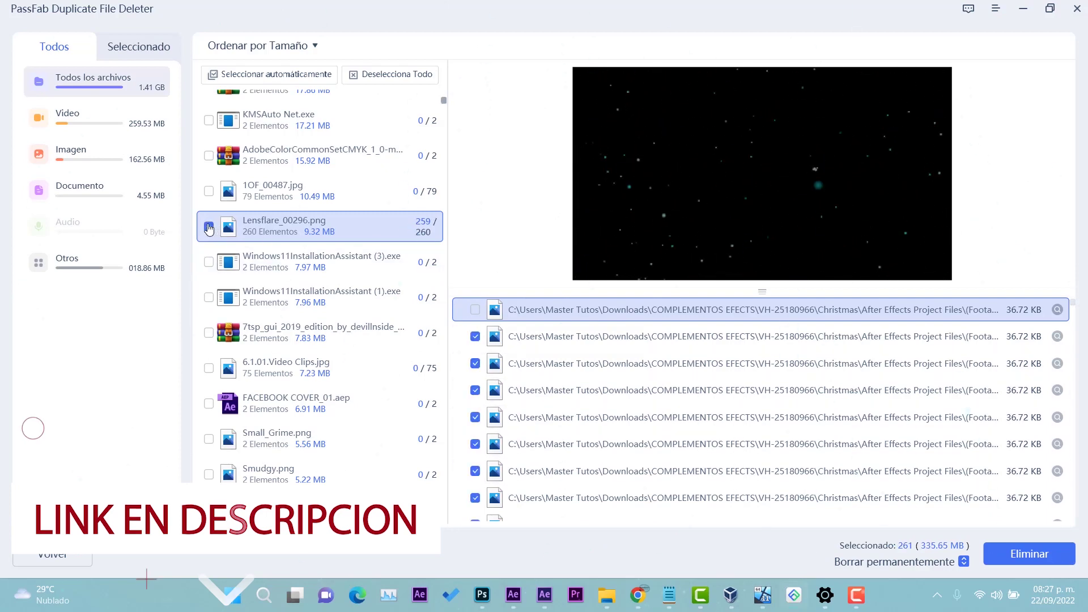
{"action": "left_click", "coordinate": [209, 227]}
Step: Mark two copies in the rufus-3.20 (1).exe group for deletion, keeping rufus-3.20 (1).exe unmarked
{"action": "scroll", "coordinate": [215, 283], "scroll_direction": "down", "scroll_amount": 4}
{"action": "scroll", "coordinate": [219, 282], "scroll_direction": "down", "scroll_amount": 3}
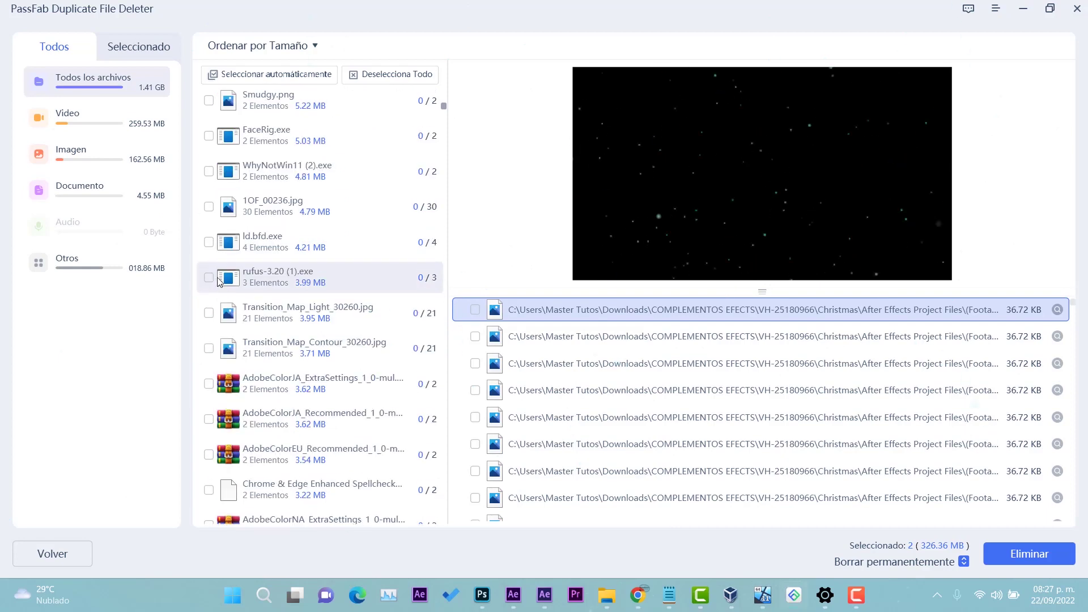
{"action": "scroll", "coordinate": [219, 281], "scroll_direction": "down", "scroll_amount": 4}
{"action": "scroll", "coordinate": [219, 245], "scroll_direction": "up", "scroll_amount": 4}
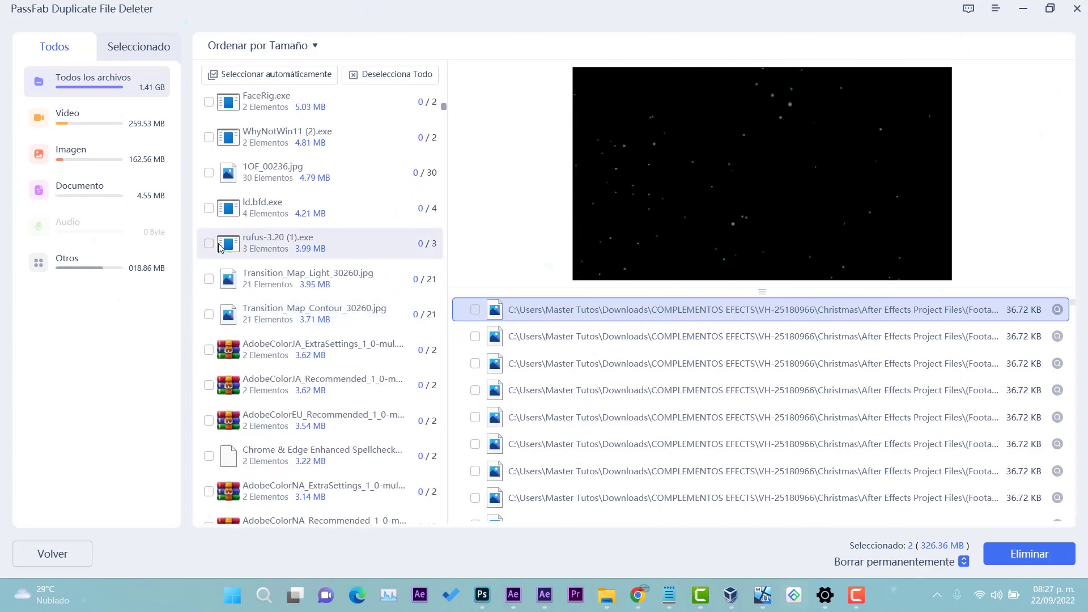
{"action": "left_click", "coordinate": [250, 249]}
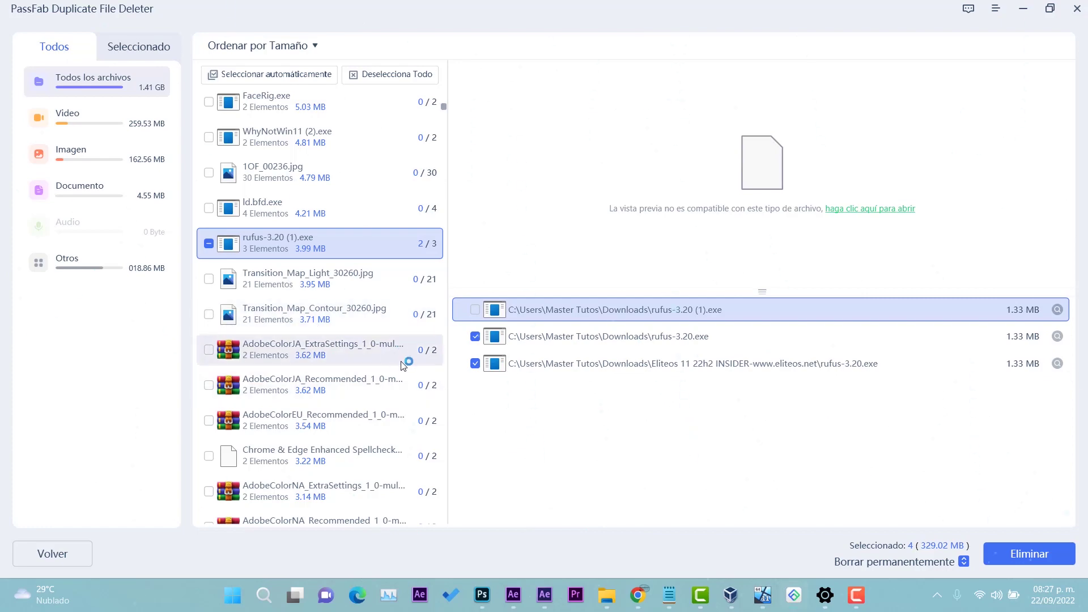
Step: Preview the Smoke_00277.jpg group and mark its duplicate copies for deletion, leaving one copy unmarked
{"action": "scroll", "coordinate": [385, 367], "scroll_direction": "down", "scroll_amount": 5}
{"action": "scroll", "coordinate": [375, 370], "scroll_direction": "down", "scroll_amount": 3}
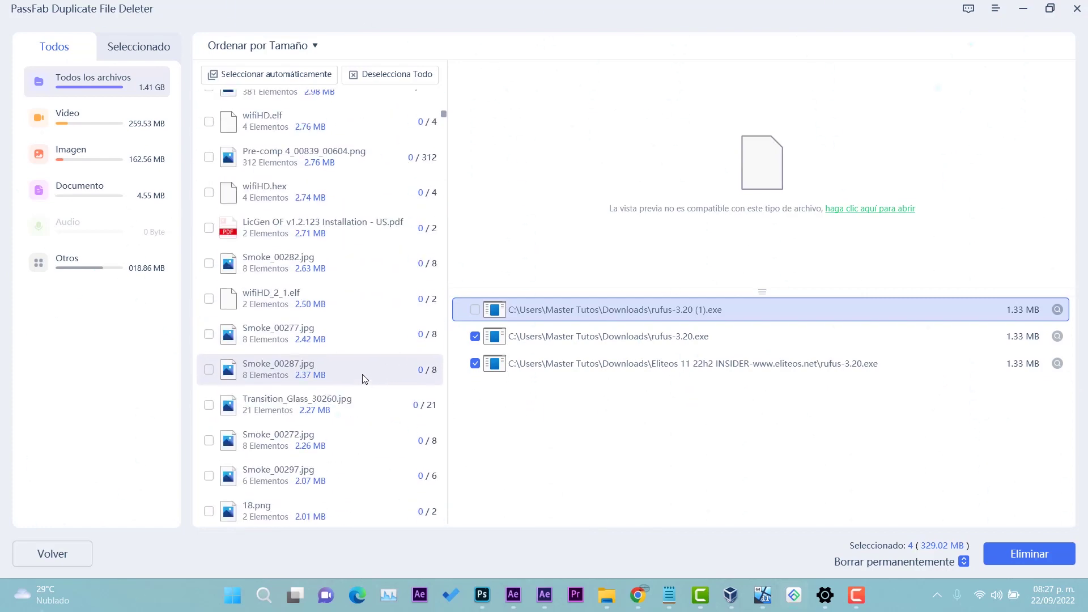
{"action": "left_click", "coordinate": [243, 340]}
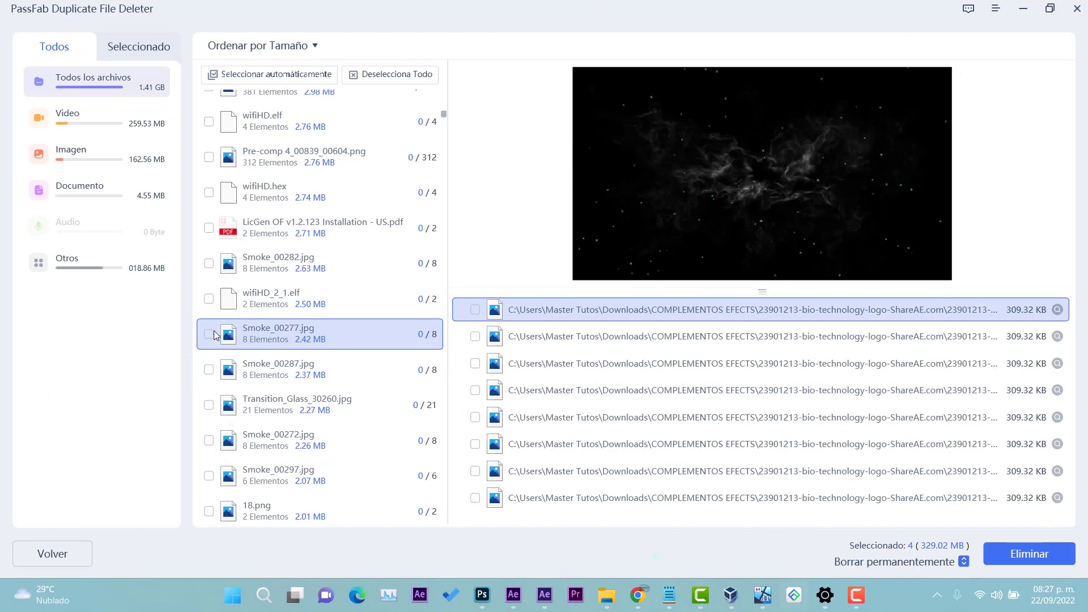
{"action": "left_click", "coordinate": [214, 334]}
Step: Preview SPB104 product brief.pdf and mark its copy in the WiFi library folder for deletion
{"action": "scroll", "coordinate": [363, 391], "scroll_direction": "down", "scroll_amount": 10}
{"action": "scroll", "coordinate": [244, 201], "scroll_direction": "up", "scroll_amount": 1}
{"action": "left_click", "coordinate": [292, 222]}
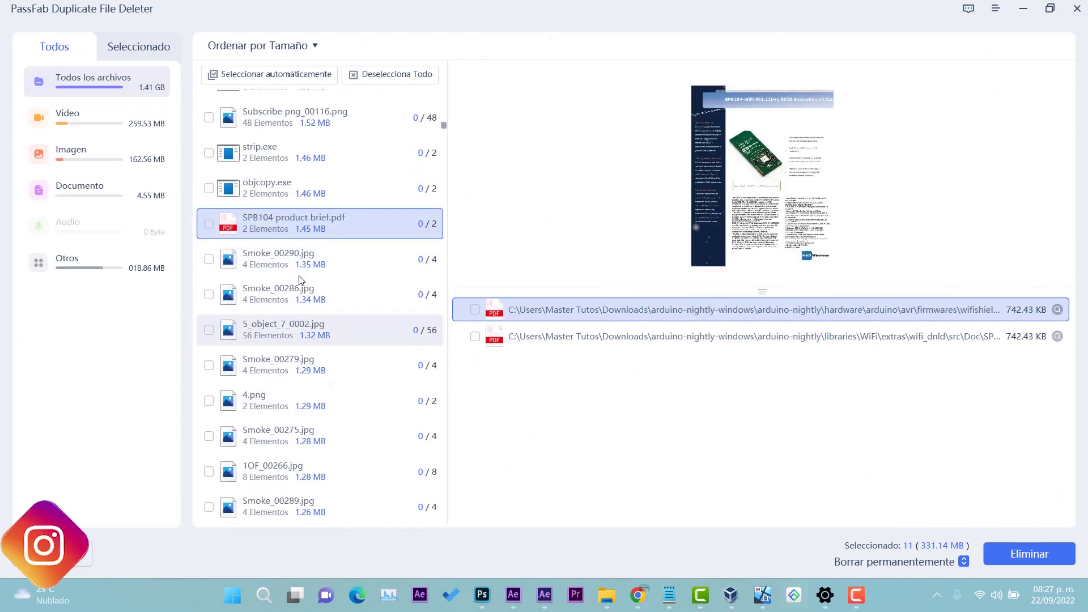
{"action": "left_click", "coordinate": [475, 336]}
Step: Mark the two OldNewExplorer.rar copies in the TEMAS WINDOWS folders for deletion, keeping the one in Archivos Windows 11
{"action": "scroll", "coordinate": [345, 397], "scroll_direction": "down", "scroll_amount": 5}
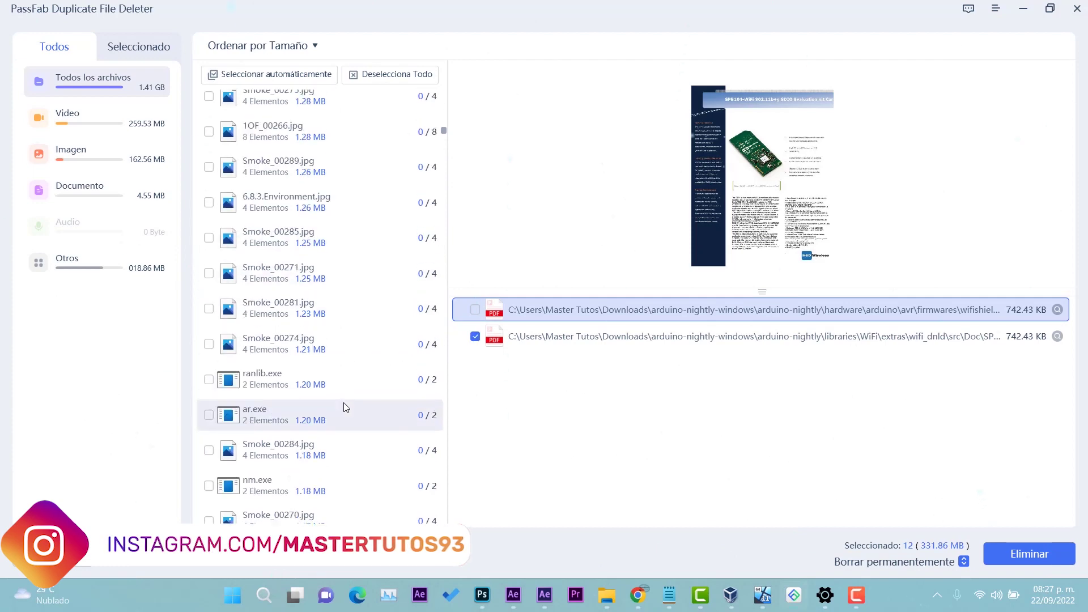
{"action": "scroll", "coordinate": [310, 413], "scroll_direction": "down", "scroll_amount": 10}
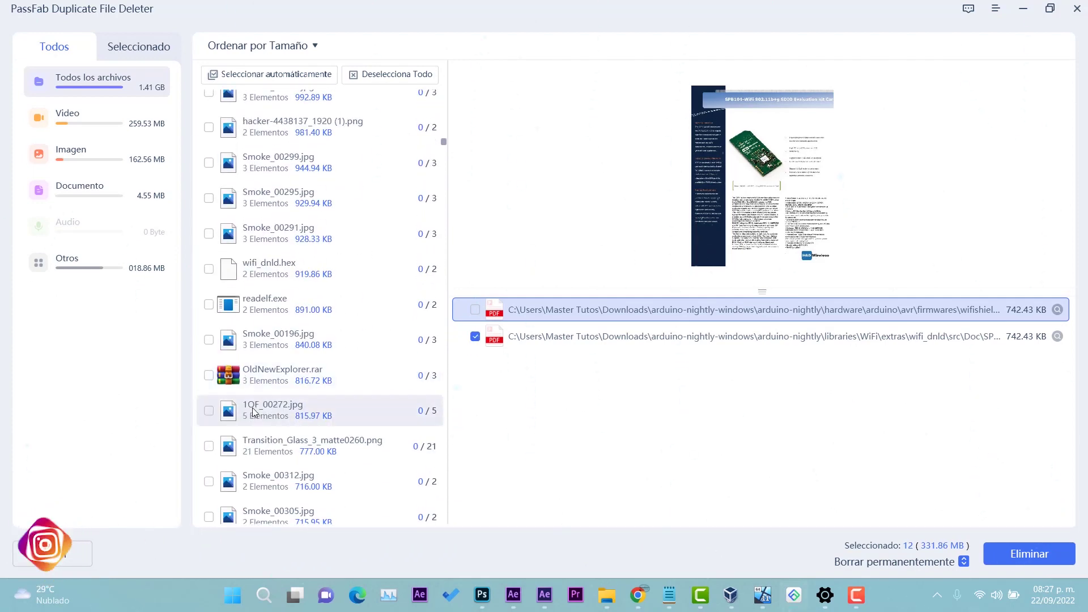
{"action": "scroll", "coordinate": [249, 412], "scroll_direction": "down", "scroll_amount": 3}
{"action": "scroll", "coordinate": [267, 272], "scroll_direction": "up", "scroll_amount": 2}
{"action": "left_click", "coordinate": [270, 238]}
{"action": "left_click", "coordinate": [208, 273]}
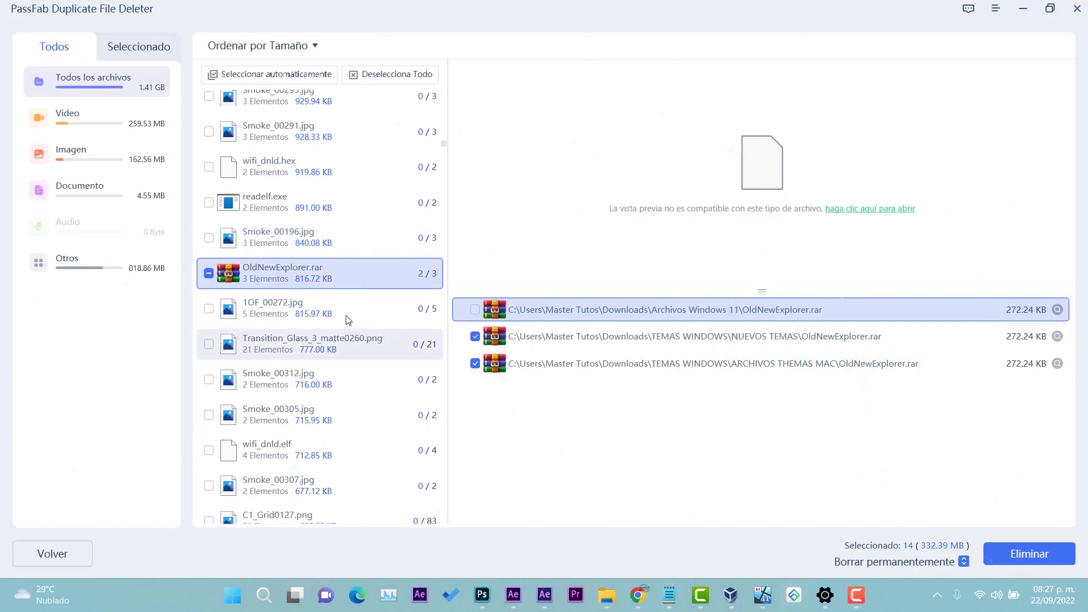
Step: Preview the Smoke_00040.jpg and 1OF_00287.jpg groups and mark two of the three 1OF_00287.jpg copies for deletion
{"action": "scroll", "coordinate": [314, 357], "scroll_direction": "down", "scroll_amount": 6}
{"action": "scroll", "coordinate": [315, 362], "scroll_direction": "down", "scroll_amount": 10}
{"action": "left_click", "coordinate": [275, 357]}
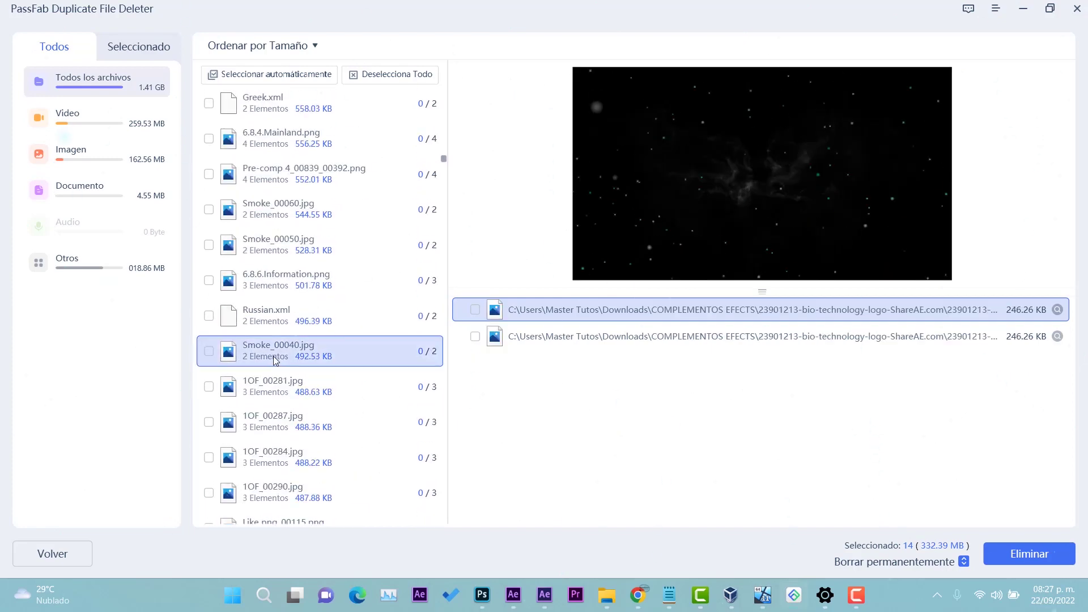
{"action": "left_click", "coordinate": [274, 420]}
{"action": "scroll", "coordinate": [274, 418], "scroll_direction": "down", "scroll_amount": 4}
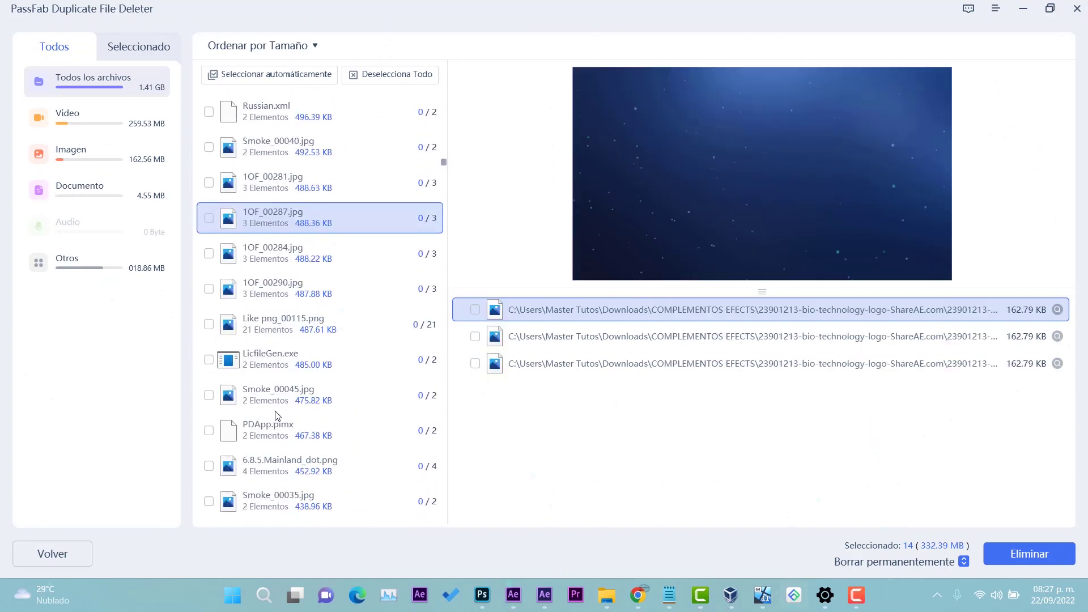
{"action": "left_click", "coordinate": [209, 218]}
Step: Look through the remaining duplicate groups and show only the groups containing files marked for deletion
{"action": "scroll", "coordinate": [283, 369], "scroll_direction": "down", "scroll_amount": 15}
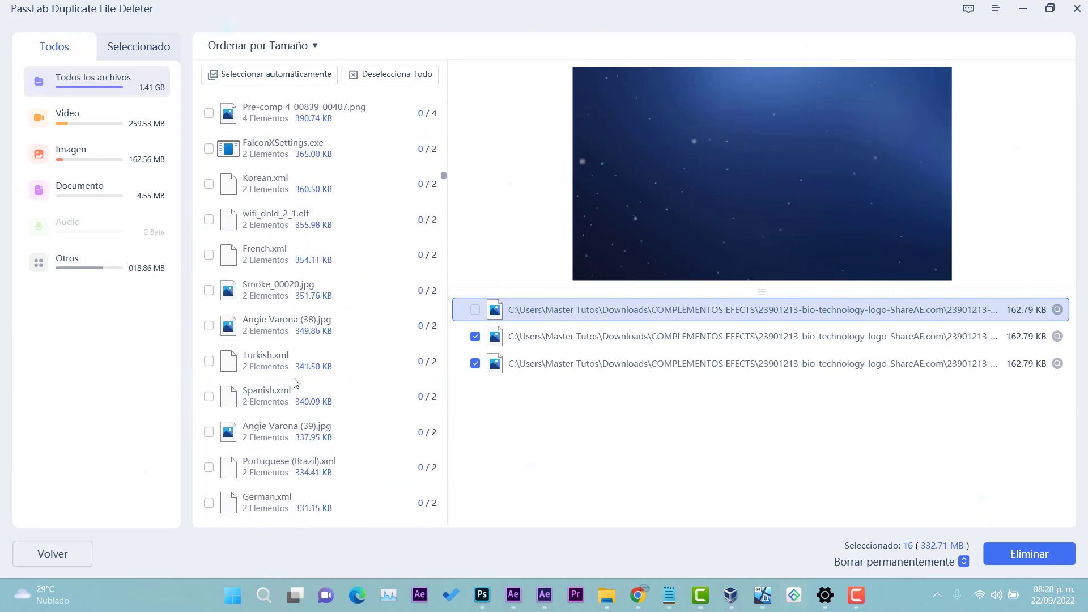
{"action": "scroll", "coordinate": [294, 380], "scroll_direction": "down", "scroll_amount": 8}
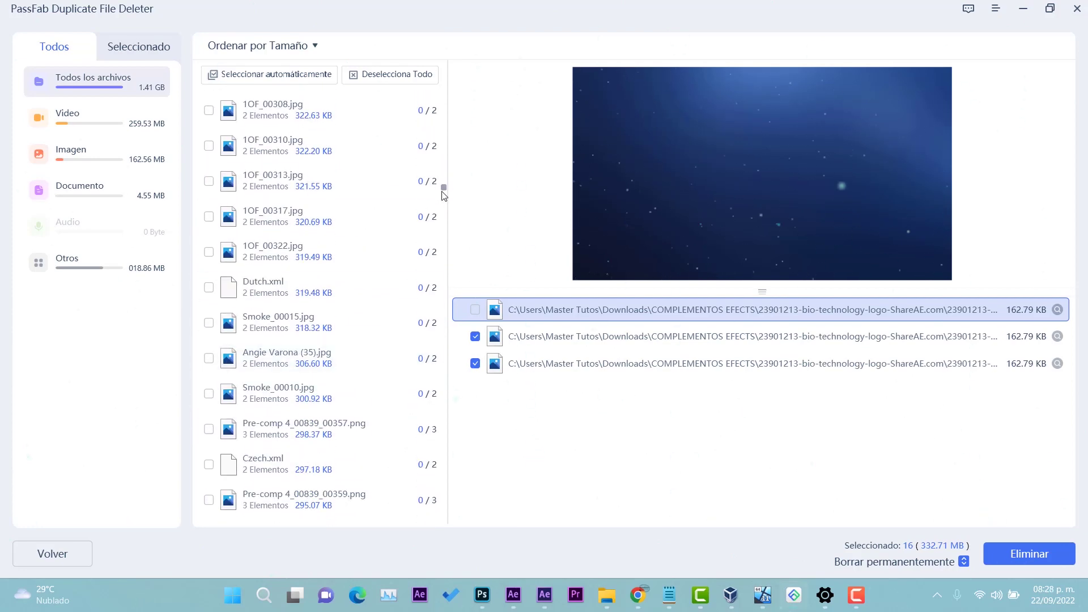
{"action": "left_click_drag", "start_coordinate": [446, 200], "coordinate": [450, 524]}
{"action": "left_click_drag", "start_coordinate": [456, 148], "coordinate": [443, 92]}
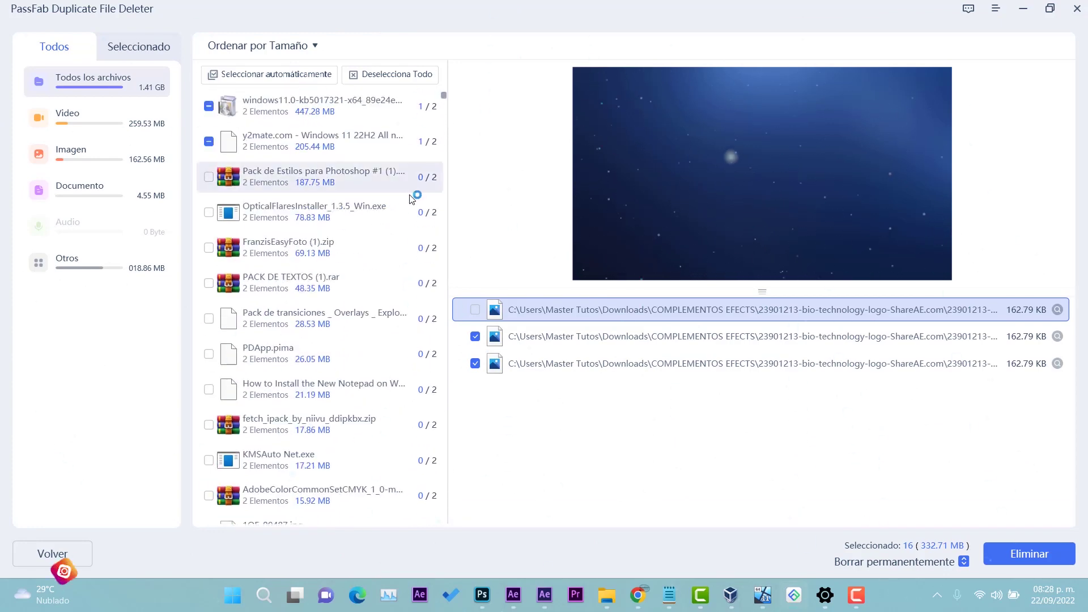
{"action": "scroll", "coordinate": [412, 215], "scroll_direction": "down", "scroll_amount": 5}
{"action": "scroll", "coordinate": [413, 187], "scroll_direction": "up", "scroll_amount": 5}
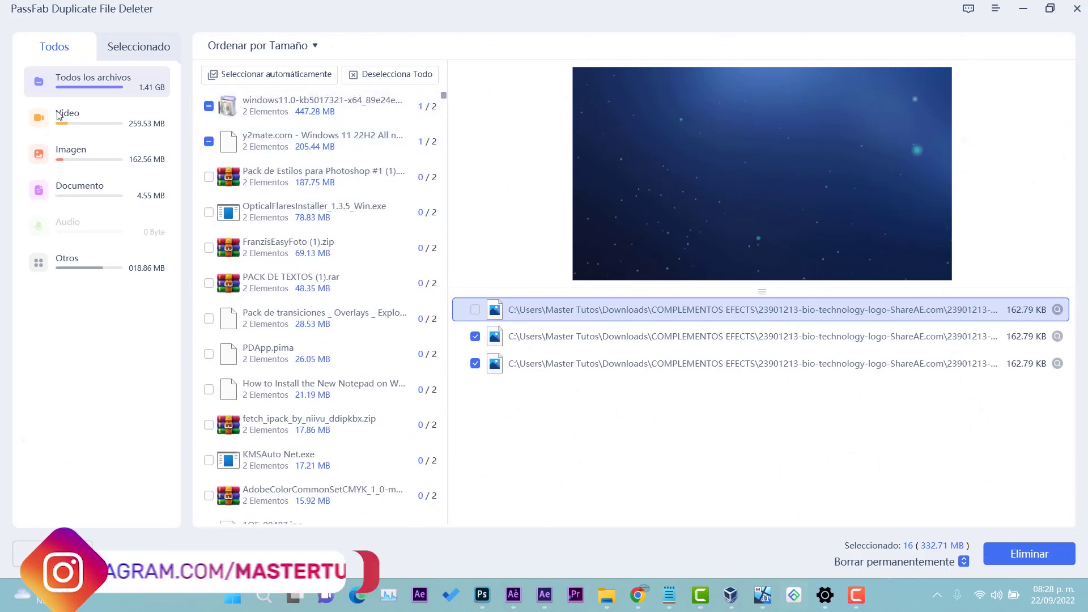
{"action": "left_click", "coordinate": [139, 46]}
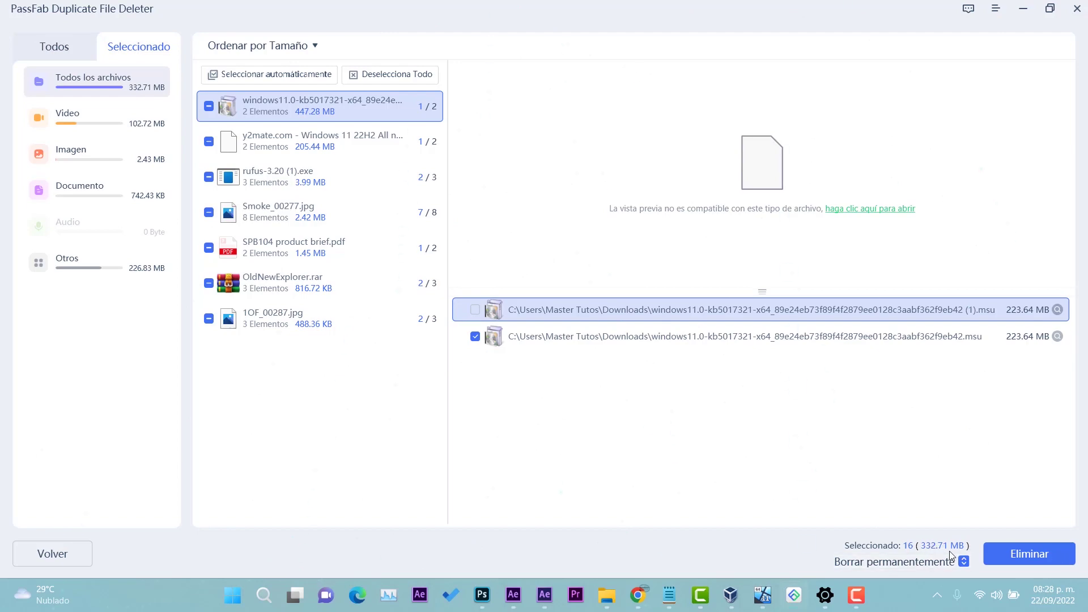
Step: Permanently delete the marked duplicates, close the completion report and check the selected-files list before returning to all duplicates
{"action": "left_click", "coordinate": [1020, 552]}
{"action": "left_click", "coordinate": [576, 337]}
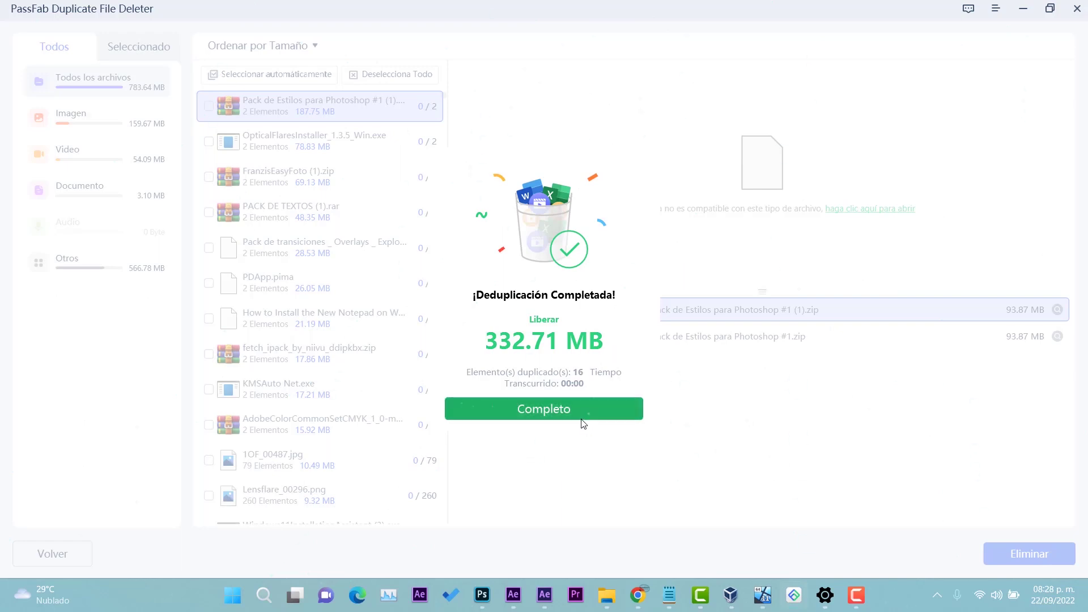
{"action": "left_click", "coordinate": [582, 418]}
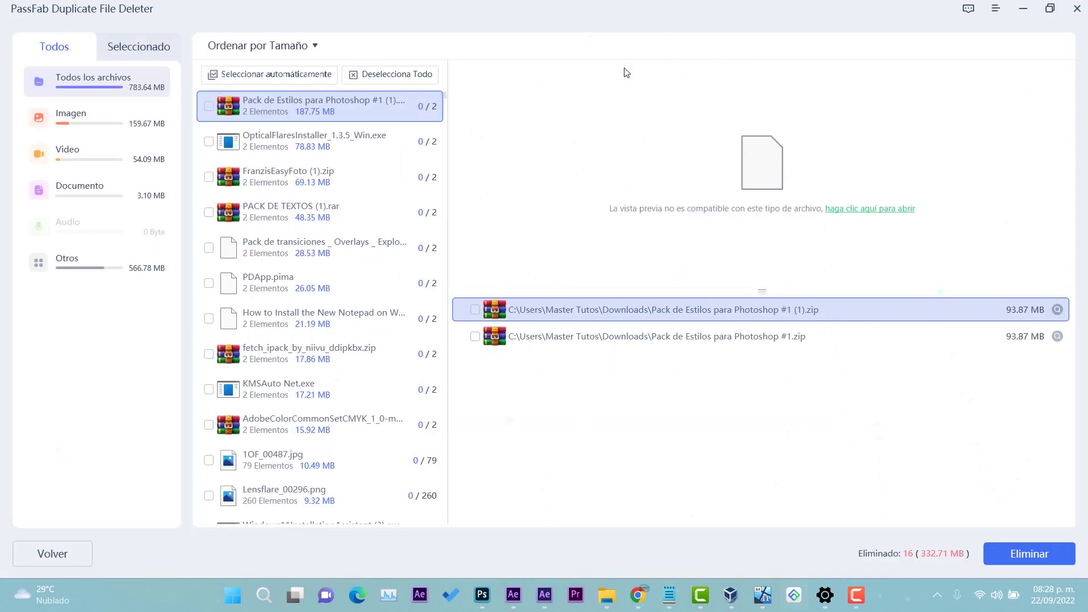
{"action": "left_click", "coordinate": [159, 44]}
{"action": "left_click", "coordinate": [72, 47]}
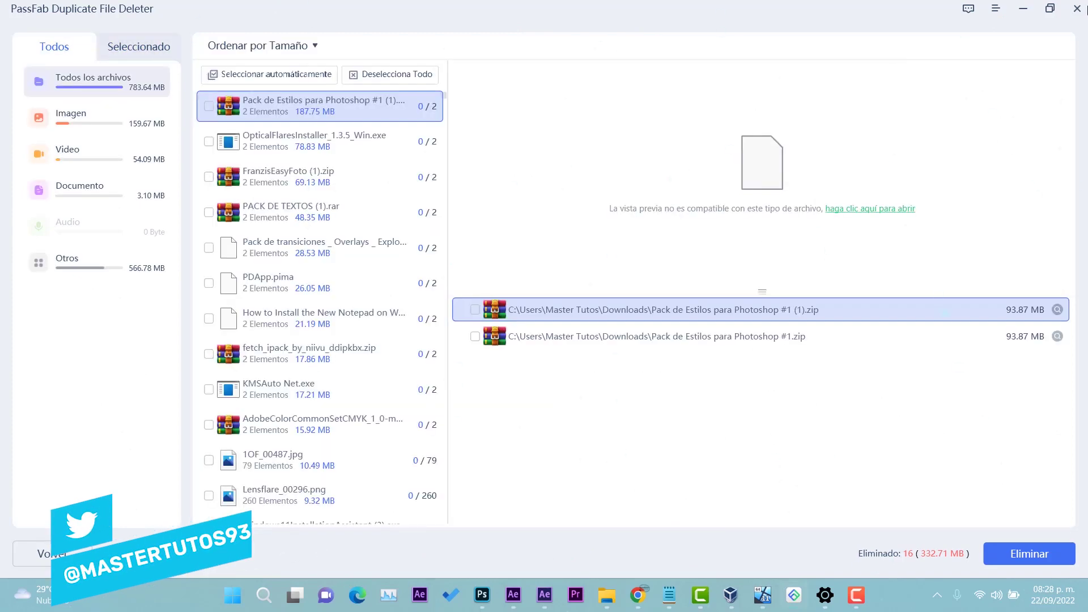
Step: Close PassFab Duplicate File Deleter and launch it again for a new scan
{"action": "left_click", "coordinate": [1075, 14]}
{"action": "left_click", "coordinate": [572, 331]}
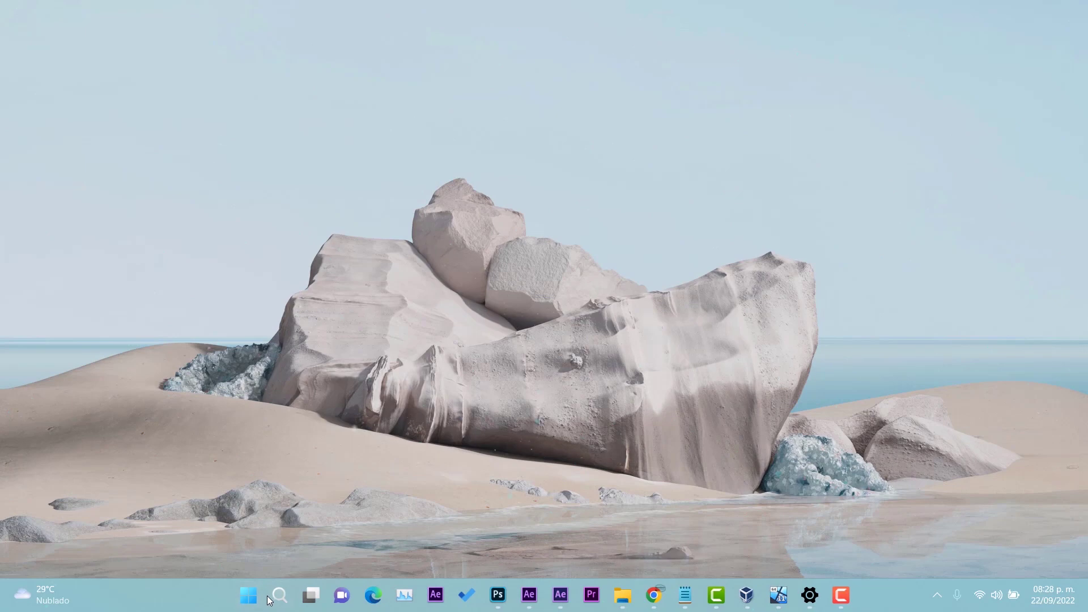
{"action": "left_click", "coordinate": [253, 596]}
{"action": "type", "text": "dupl"}
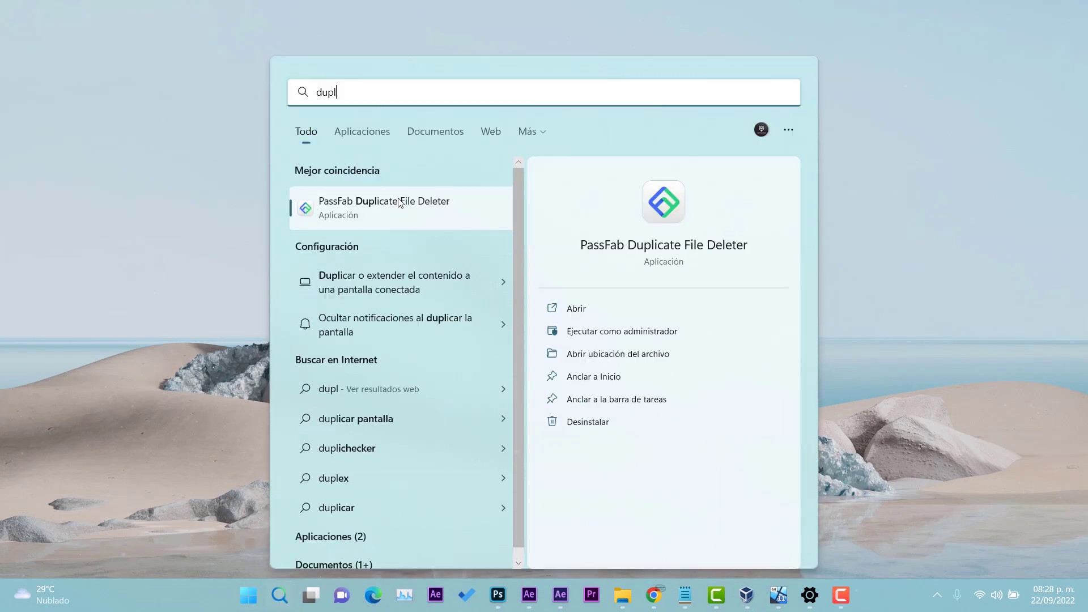
{"action": "left_click", "coordinate": [400, 203]}
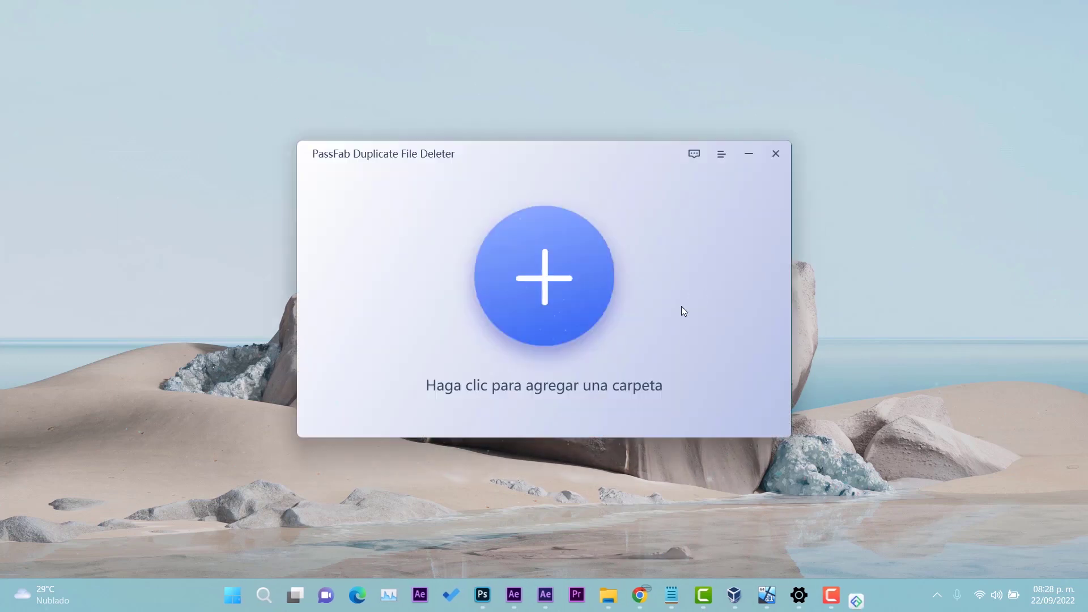
Step: Add the Imágenes folder and scan it for similar images
{"action": "left_click", "coordinate": [530, 249]}
{"action": "double_click", "coordinate": [391, 243]}
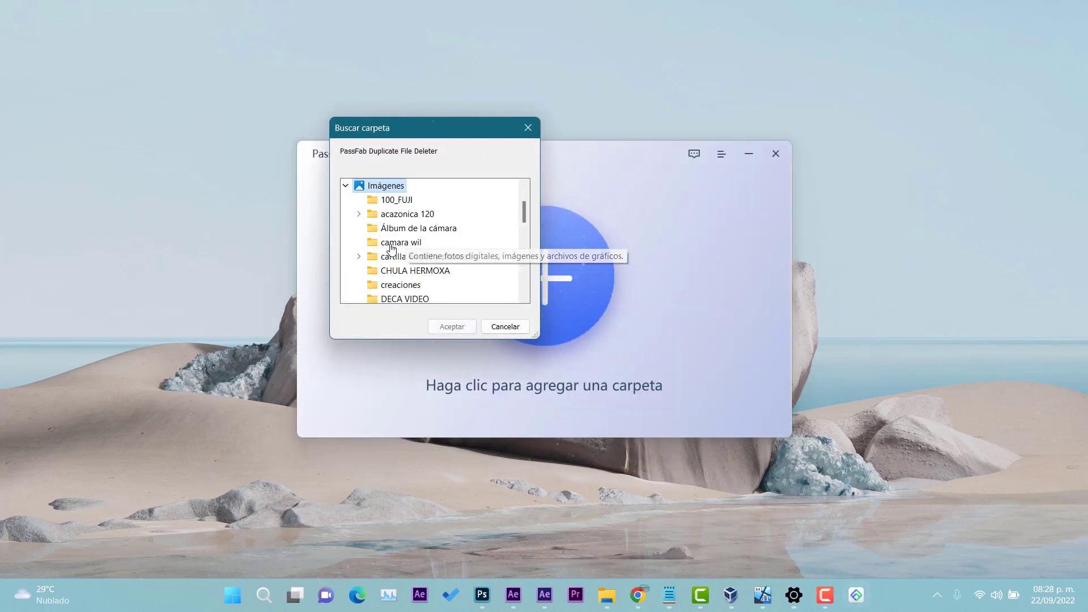
{"action": "left_click", "coordinate": [446, 328]}
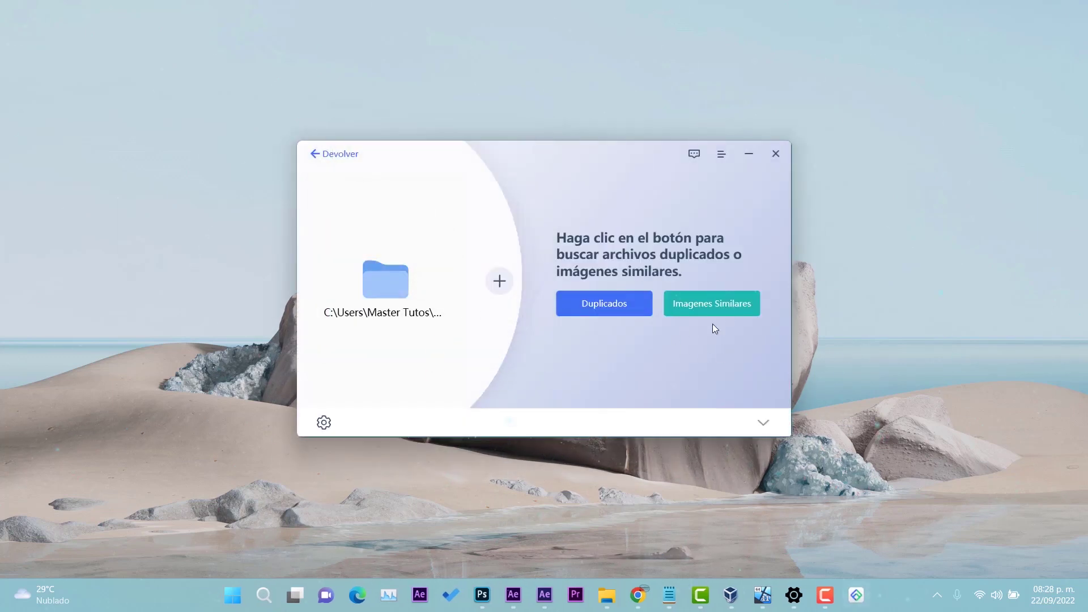
{"action": "left_click", "coordinate": [732, 309]}
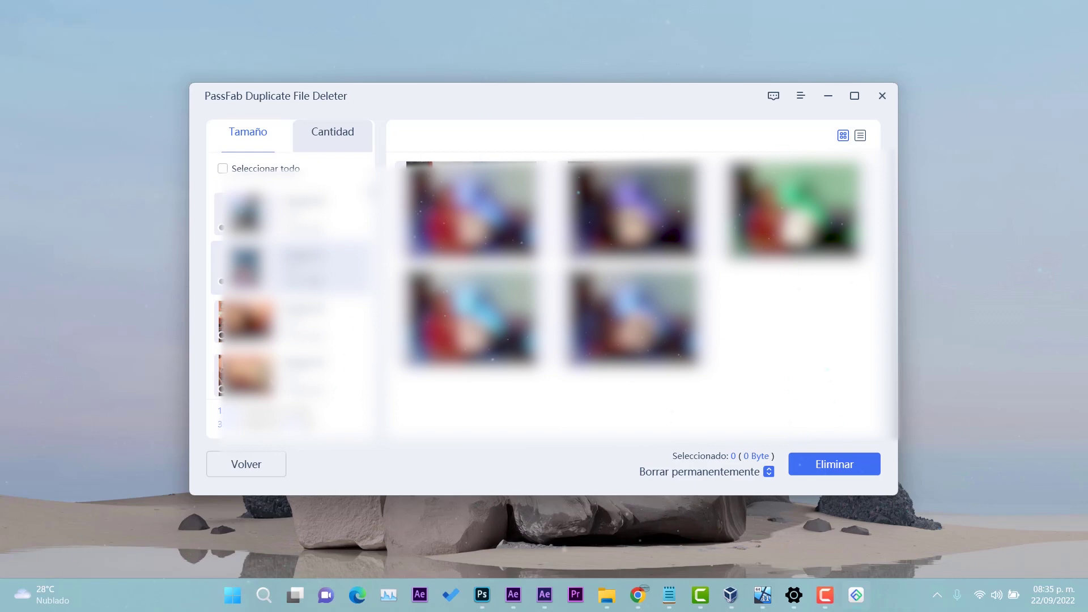
Step: Mark two pairs of similar images for deletion in the results ordered by size
{"action": "scroll", "coordinate": [290, 261], "scroll_direction": "down", "scroll_amount": 3}
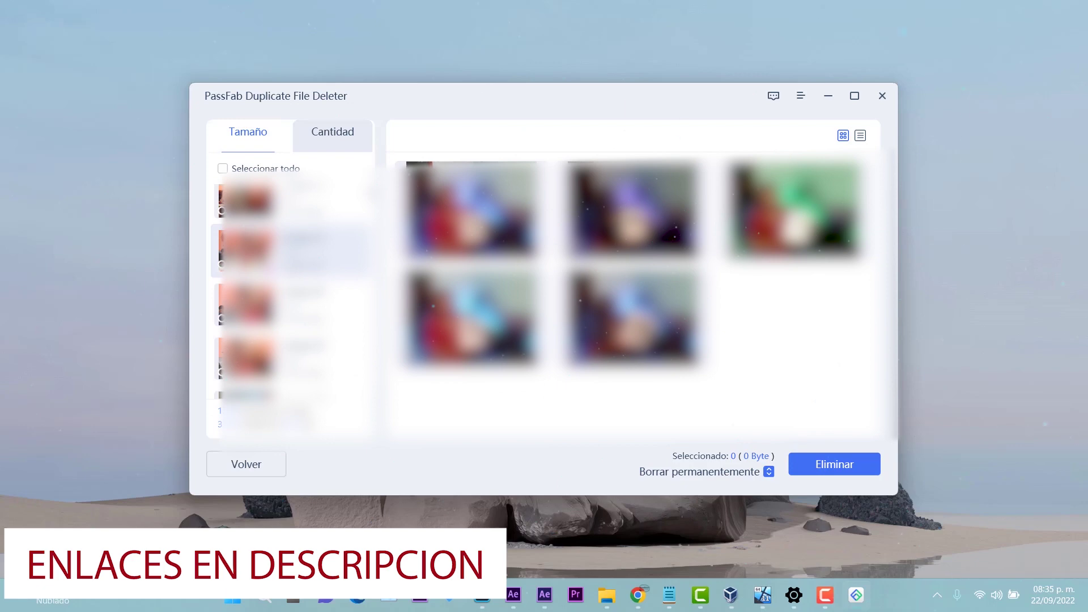
{"action": "left_click", "coordinate": [221, 265]}
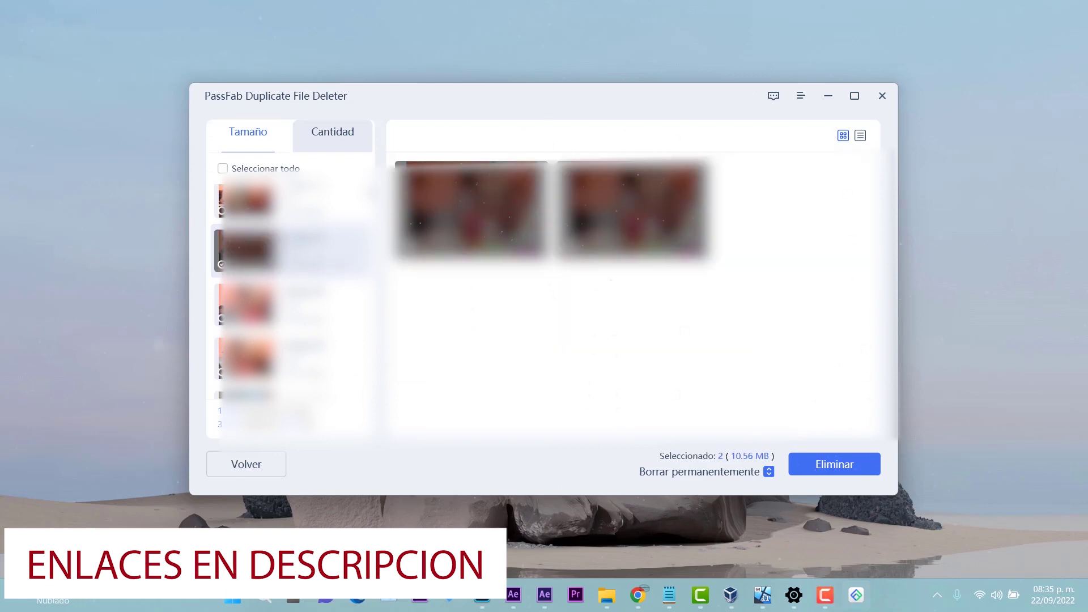
{"action": "scroll", "coordinate": [304, 292], "scroll_direction": "down", "scroll_amount": 3}
{"action": "scroll", "coordinate": [303, 282], "scroll_direction": "down", "scroll_amount": 3}
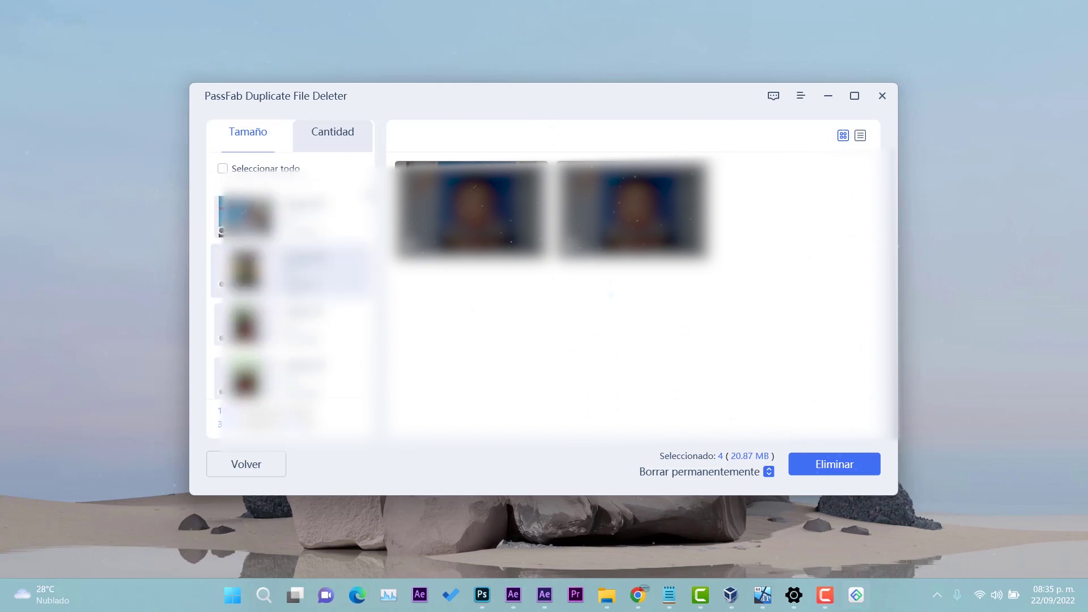
Step: Preview two neighbouring similar-image groups and mark both images of the upper group for deletion
{"action": "left_click", "coordinate": [255, 253]}
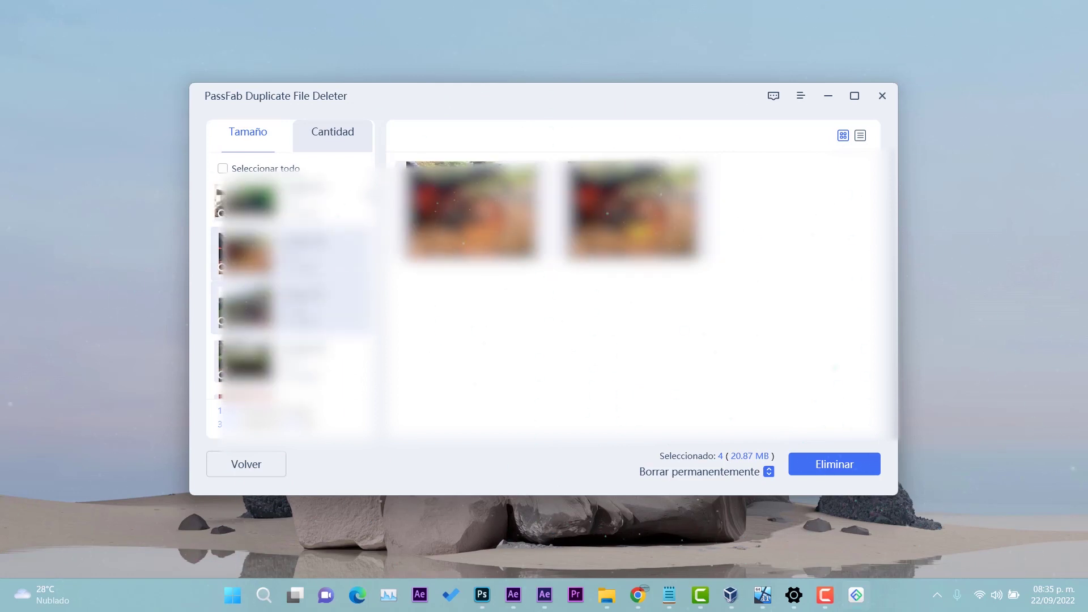
{"action": "left_click", "coordinate": [262, 309]}
{"action": "left_click", "coordinate": [249, 258]}
{"action": "left_click", "coordinate": [221, 269]}
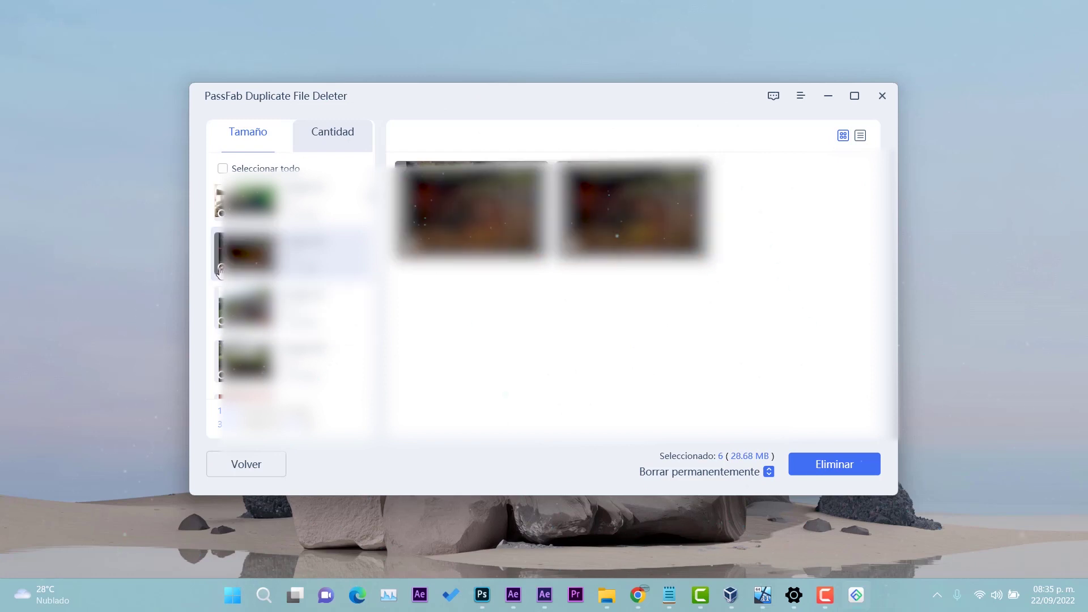
Step: Preview a similar-image pair further down the size-ordered results and mark it and another pair for deletion
{"action": "scroll", "coordinate": [292, 329], "scroll_direction": "down", "scroll_amount": 7}
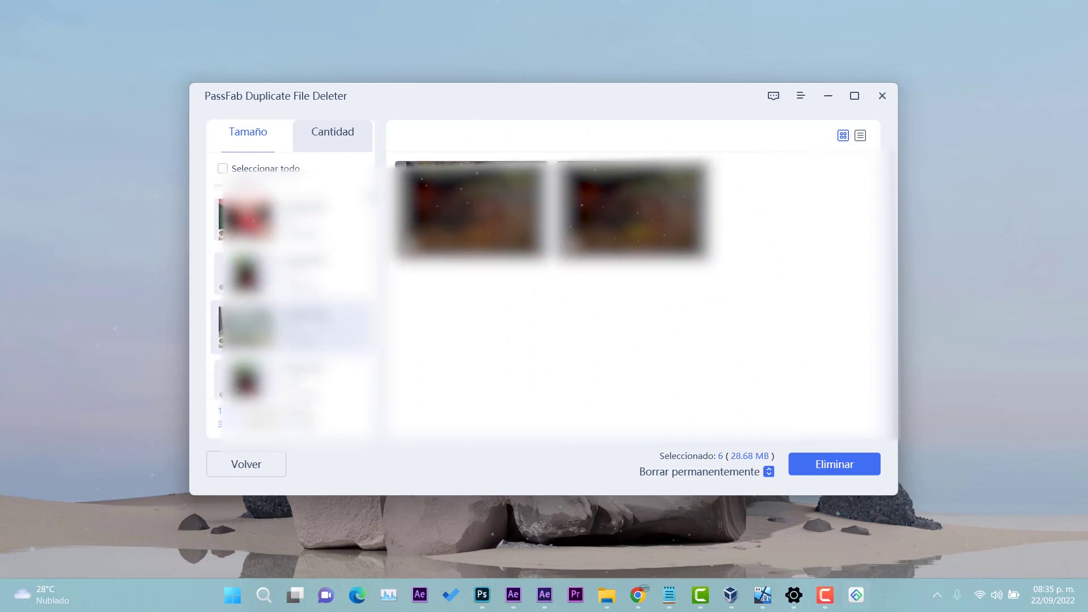
{"action": "scroll", "coordinate": [292, 318], "scroll_direction": "down", "scroll_amount": 7}
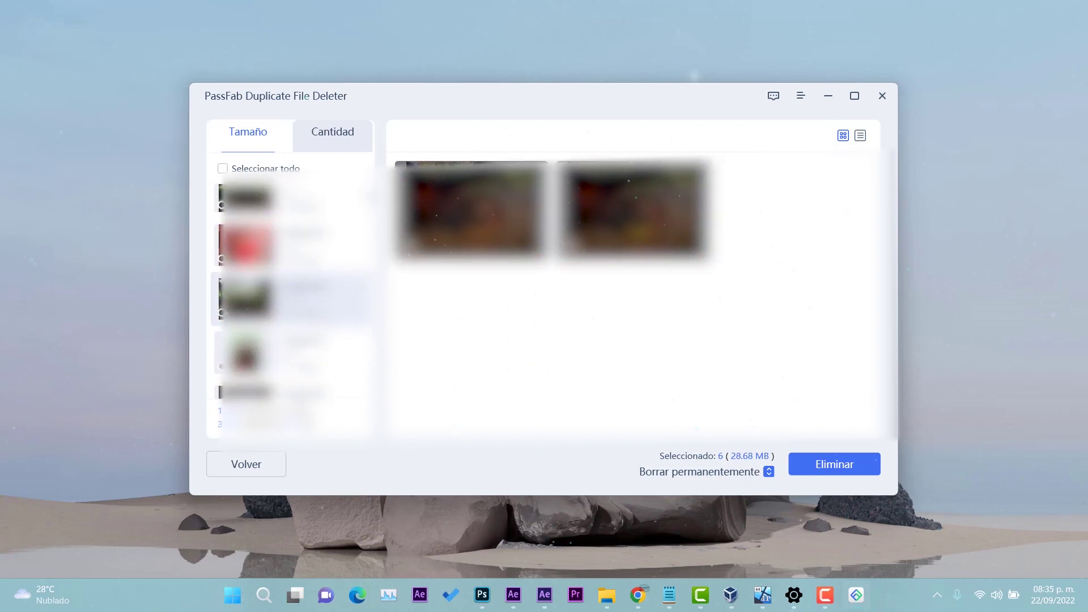
{"action": "scroll", "coordinate": [291, 291], "scroll_direction": "down", "scroll_amount": 1}
{"action": "scroll", "coordinate": [291, 318], "scroll_direction": "down", "scroll_amount": 4}
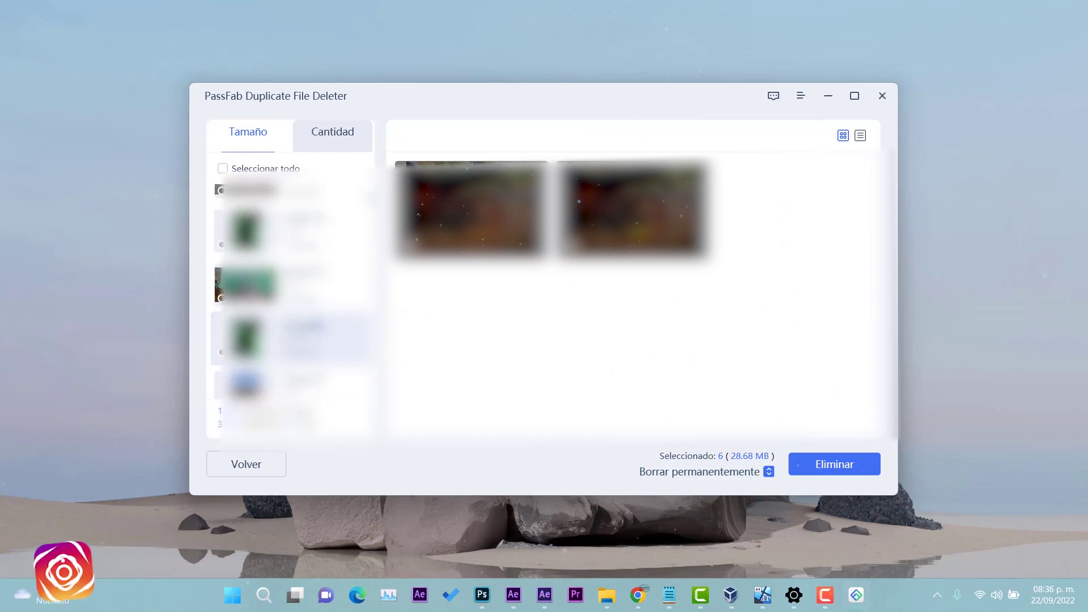
{"action": "scroll", "coordinate": [292, 318], "scroll_direction": "down", "scroll_amount": 4}
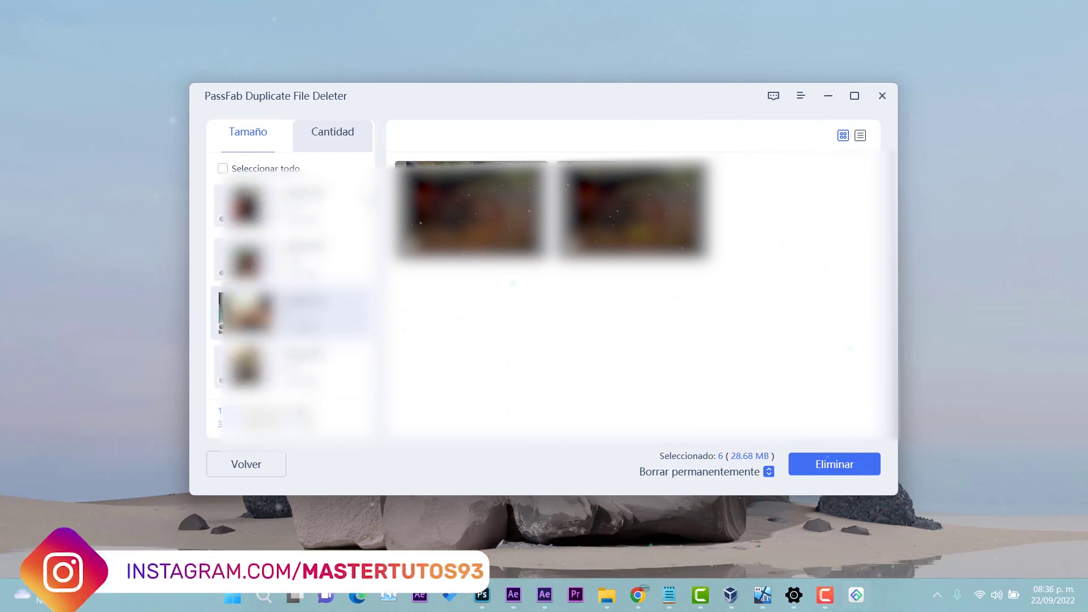
{"action": "scroll", "coordinate": [291, 292], "scroll_direction": "down", "scroll_amount": 3}
{"action": "left_click", "coordinate": [292, 292]}
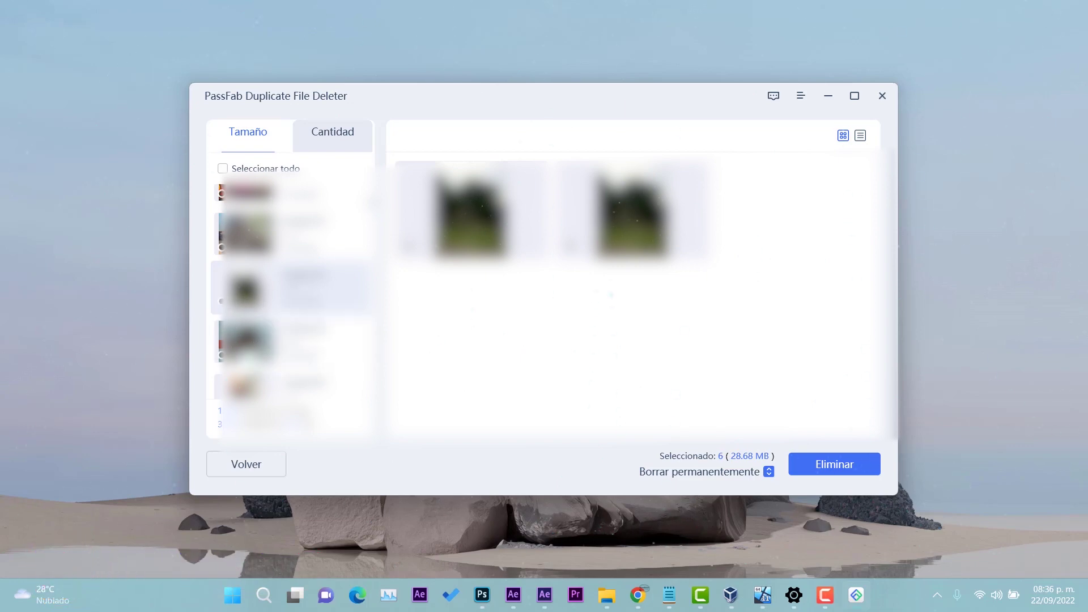
{"action": "left_click", "coordinate": [220, 301]}
{"action": "scroll", "coordinate": [291, 318], "scroll_direction": "down", "scroll_amount": 4}
{"action": "left_click", "coordinate": [221, 359]}
Step: Preview another pair of similar portrait-format images further down and mark both images for deletion
{"action": "scroll", "coordinate": [311, 292], "scroll_direction": "down", "scroll_amount": 1}
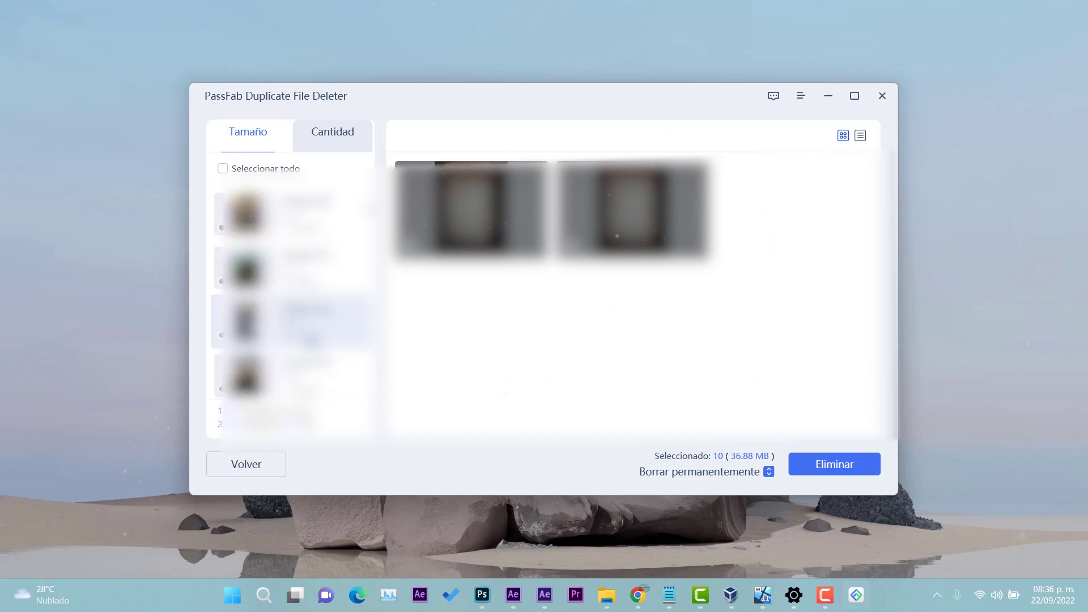
{"action": "scroll", "coordinate": [312, 340], "scroll_direction": "down", "scroll_amount": 1}
{"action": "left_click", "coordinate": [311, 244]}
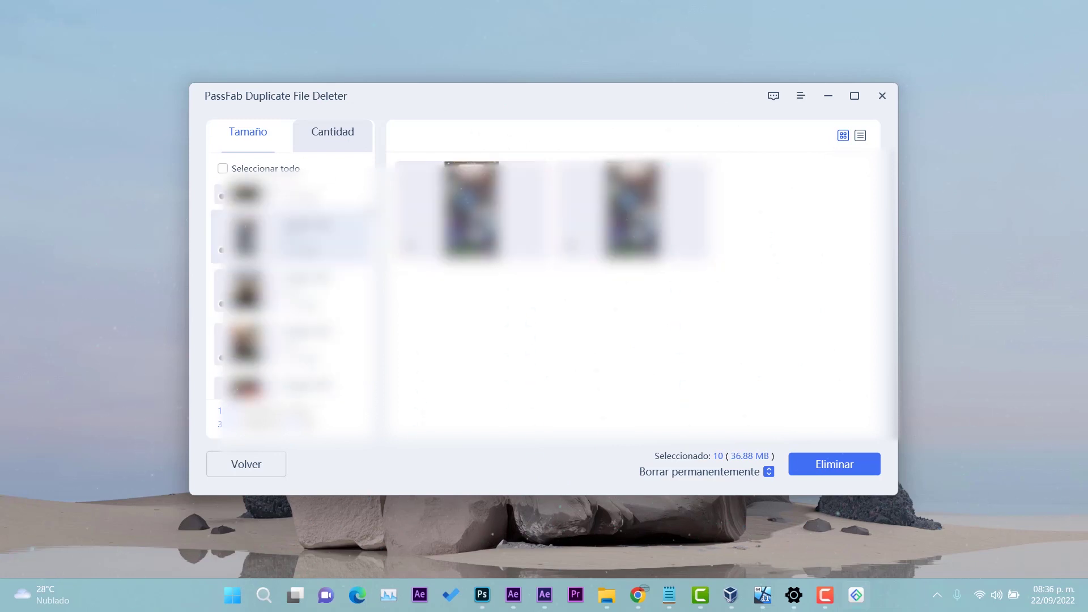
{"action": "left_click", "coordinate": [221, 252]}
Step: Mark one more pair of similar images for deletion among the smaller groups near the end of the size-ordered results
{"action": "scroll", "coordinate": [291, 317], "scroll_direction": "down", "scroll_amount": 5}
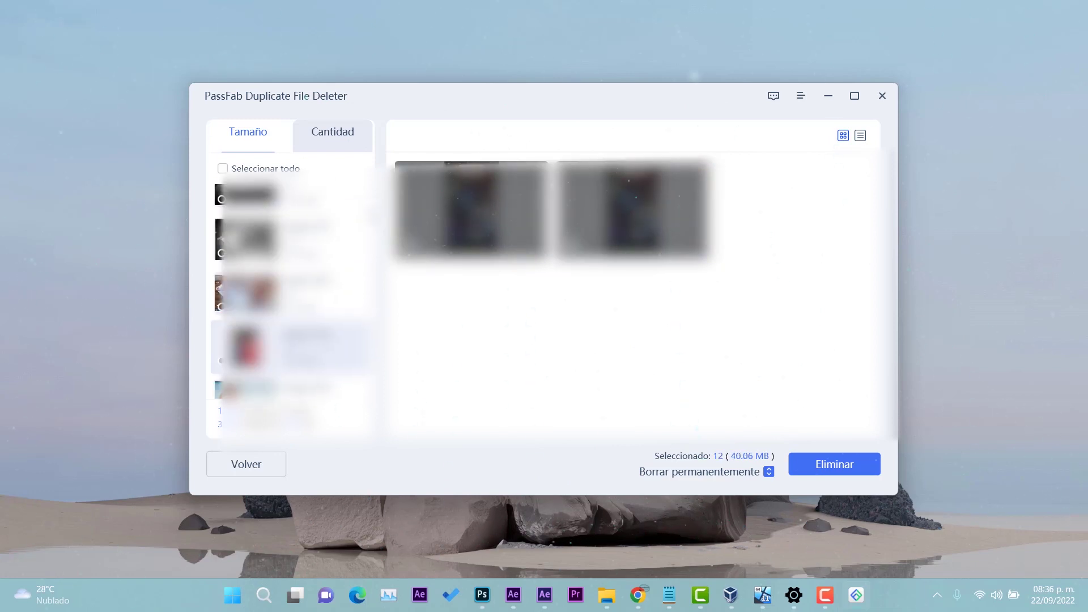
{"action": "scroll", "coordinate": [291, 318], "scroll_direction": "down", "scroll_amount": 5}
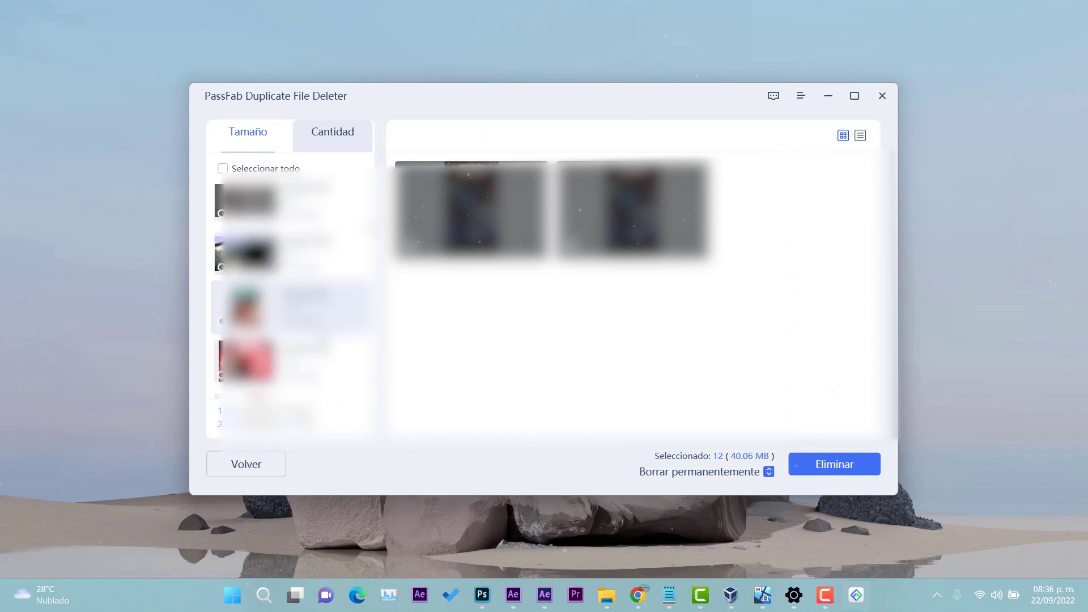
{"action": "scroll", "coordinate": [291, 317], "scroll_direction": "down", "scroll_amount": 5}
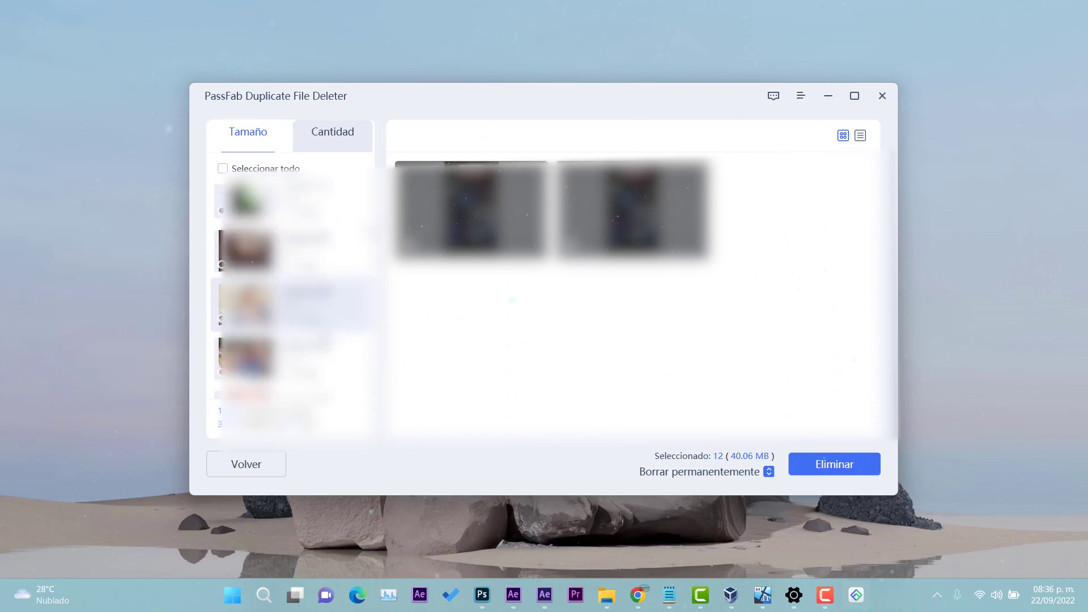
{"action": "scroll", "coordinate": [292, 292], "scroll_direction": "down", "scroll_amount": 3}
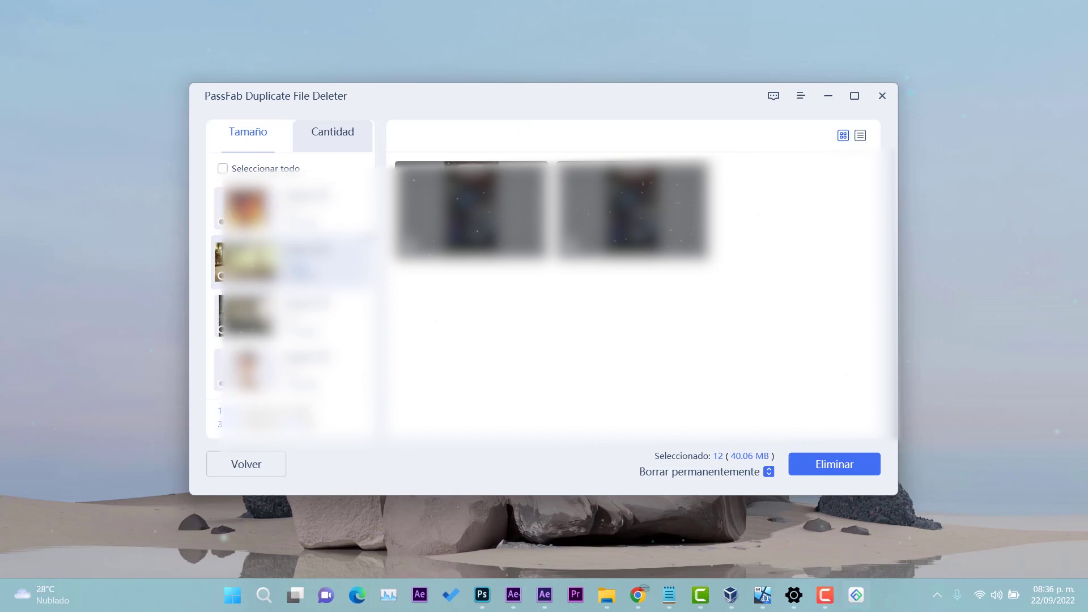
{"action": "left_click", "coordinate": [244, 238]}
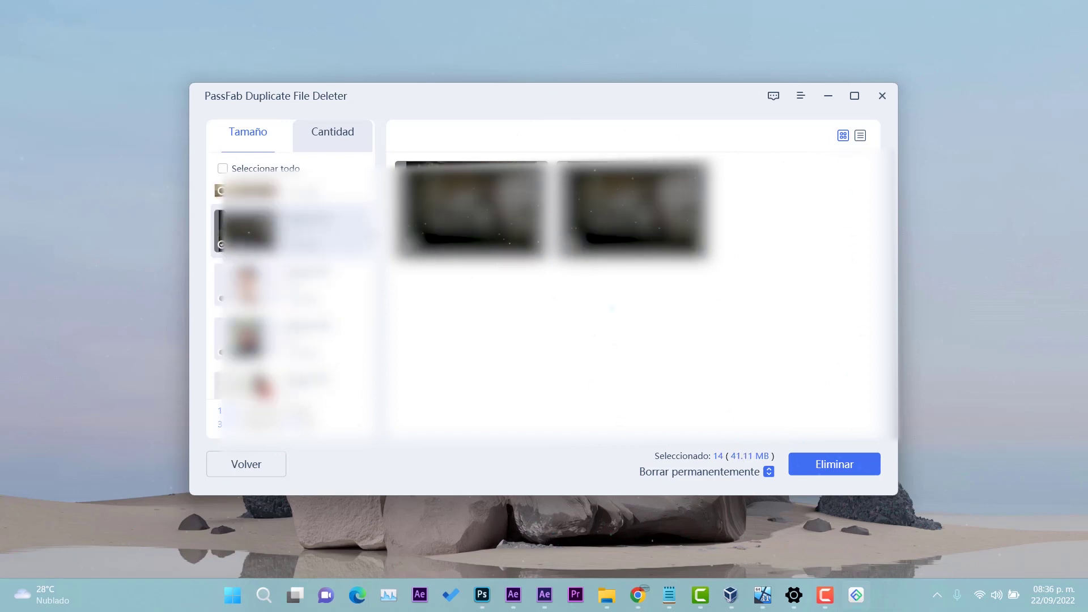
Step: Order the similar-image groups by quantity and look through the list
{"action": "scroll", "coordinate": [292, 270], "scroll_direction": "up", "scroll_amount": 2}
{"action": "left_click", "coordinate": [339, 137]}
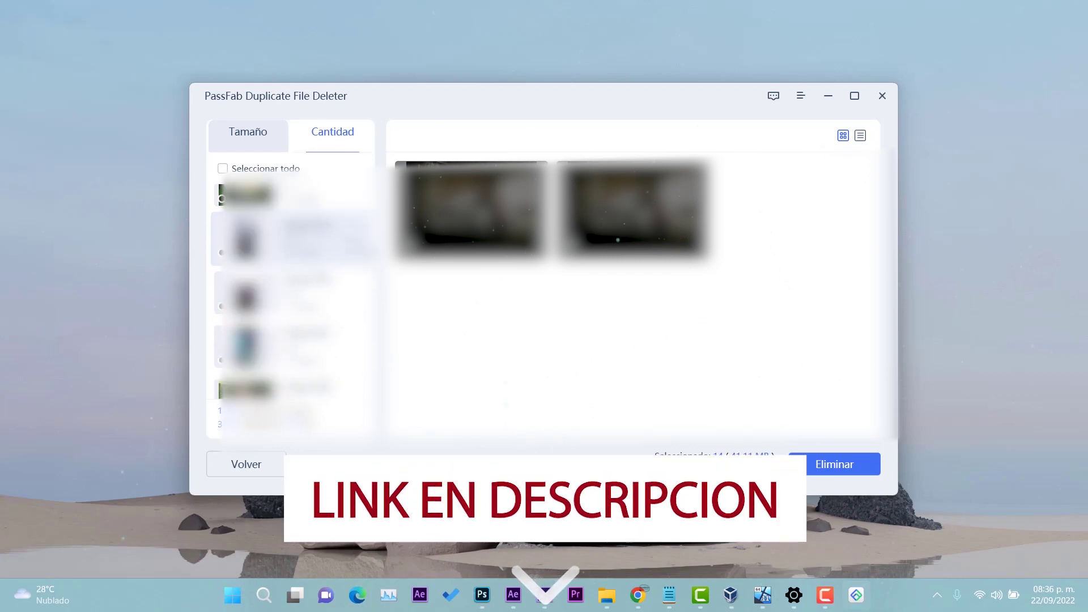
{"action": "scroll", "coordinate": [357, 321], "scroll_direction": "down", "scroll_amount": 3}
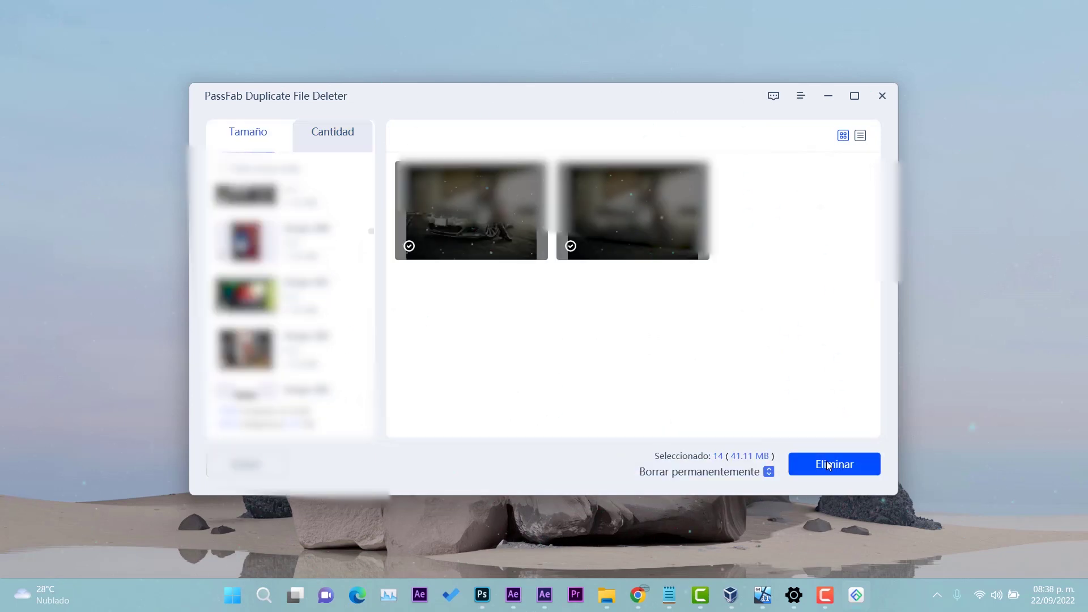
Step: Permanently delete the marked similar images and confirm the deletion
{"action": "left_click", "coordinate": [790, 469]}
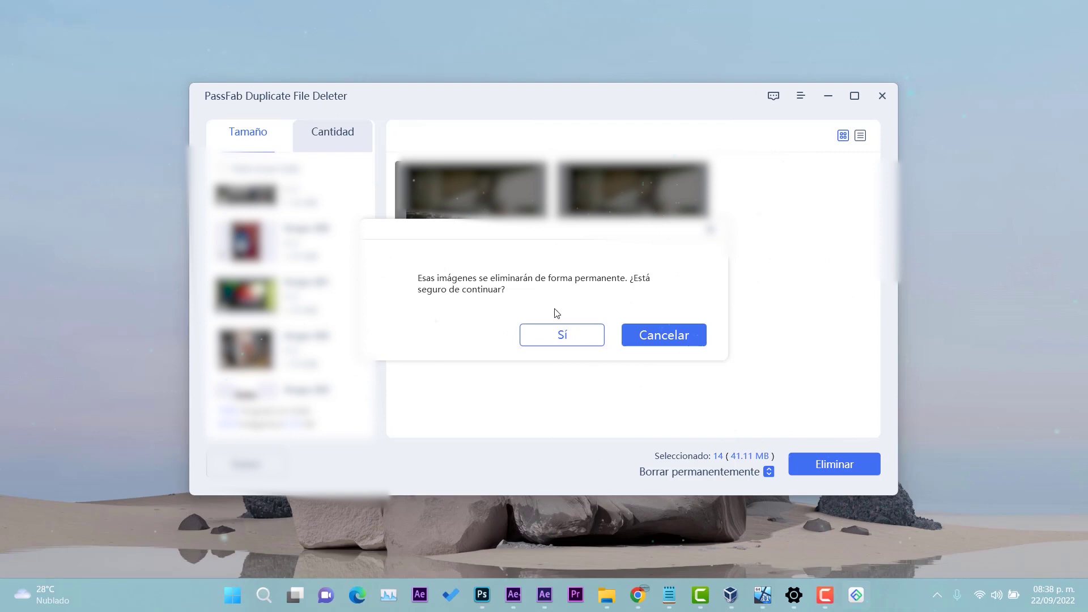
{"action": "left_click", "coordinate": [576, 334]}
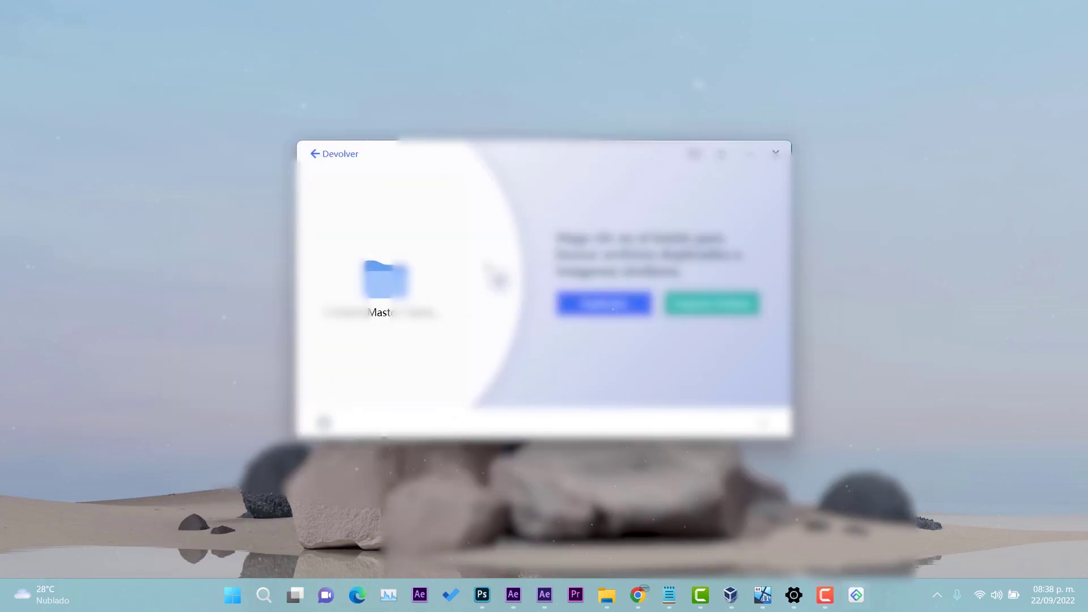
Step: Remove the current folder from the scan and add the Descargas folder in its place
{"action": "left_click", "coordinate": [408, 264]}
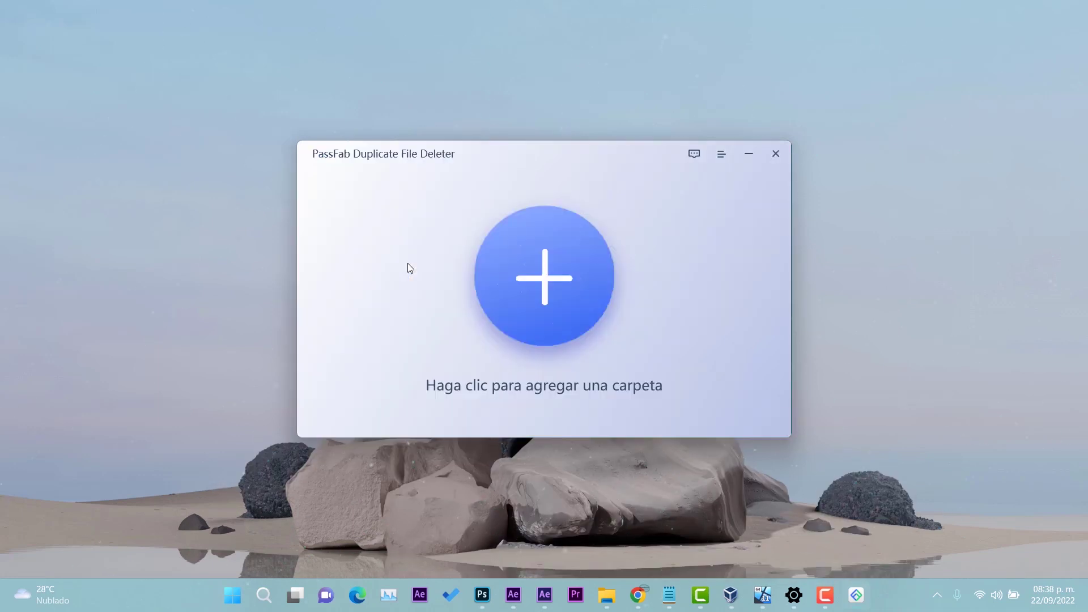
{"action": "left_click", "coordinate": [604, 294]}
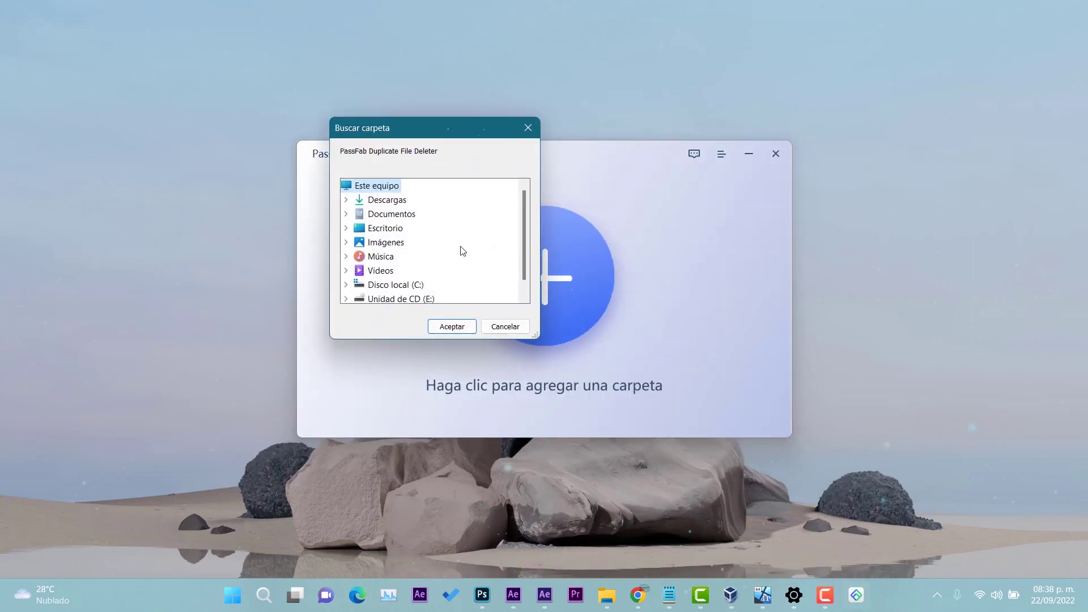
{"action": "double_click", "coordinate": [392, 204]}
{"action": "left_click", "coordinate": [451, 327]}
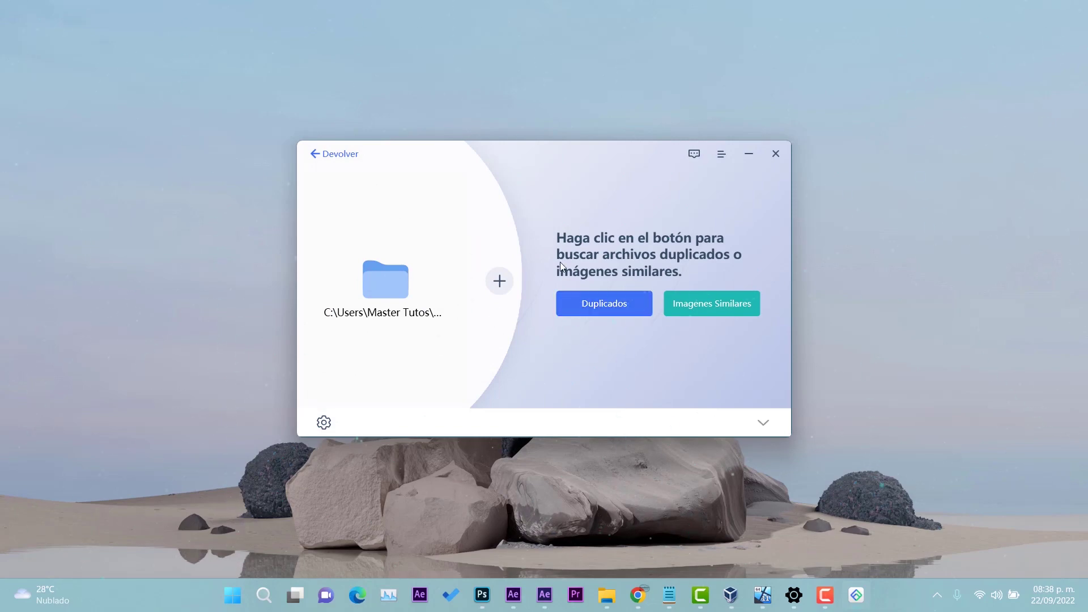
Step: Start a duplicate-file scan of the Descargas folder and stop it early to get the results found so far
{"action": "left_click", "coordinate": [583, 311]}
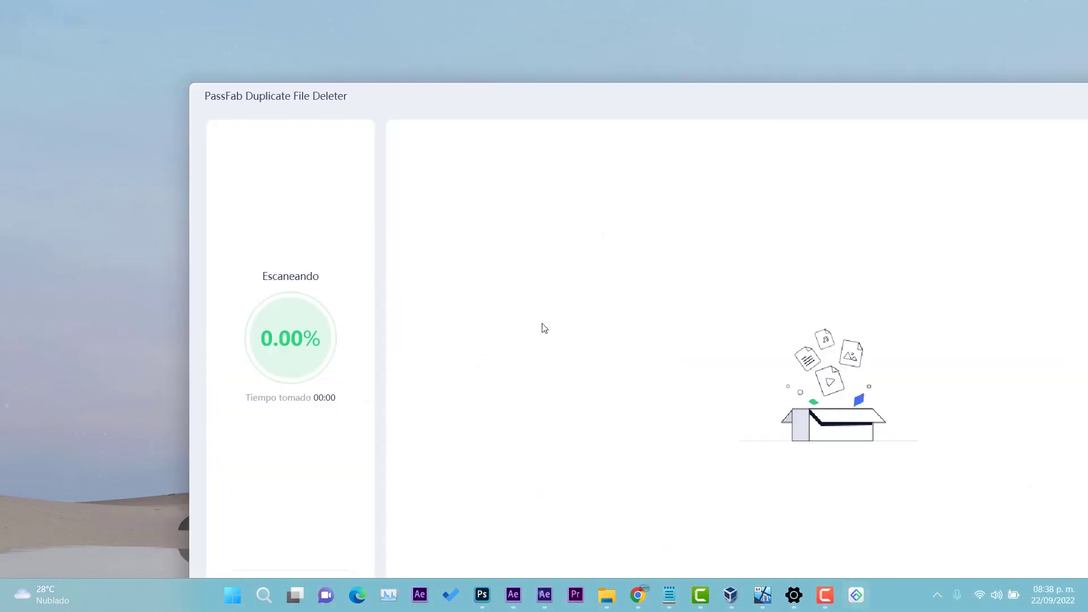
{"action": "left_click_drag", "start_coordinate": [650, 104], "coordinate": [478, 60]}
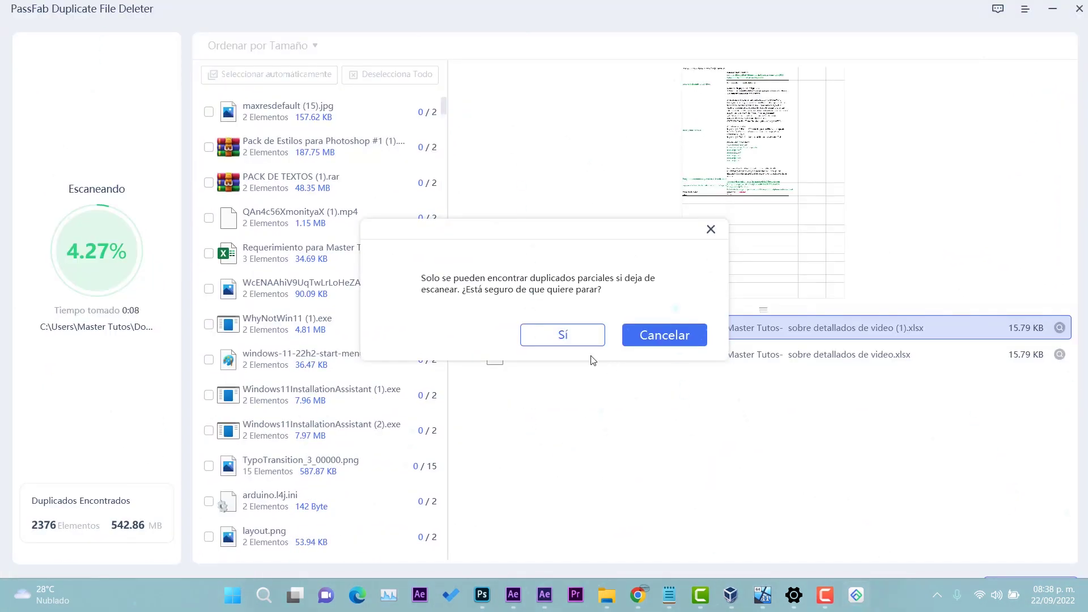
{"action": "left_click", "coordinate": [563, 337]}
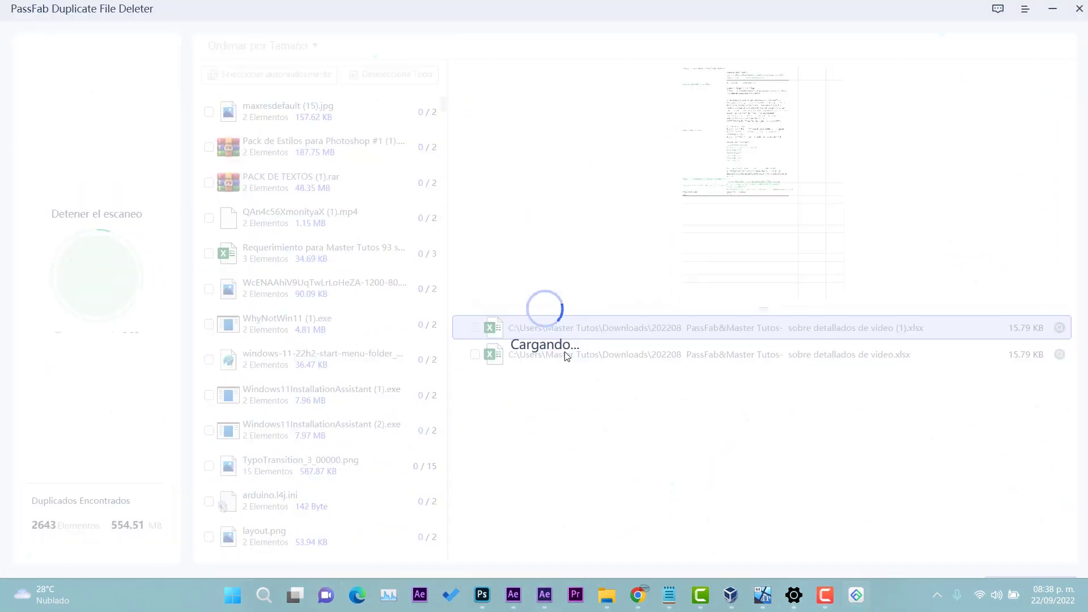
Step: Look through the size-ordered list of duplicate files from the Descargas scan
{"action": "scroll", "coordinate": [292, 289], "scroll_direction": "down", "scroll_amount": 1}
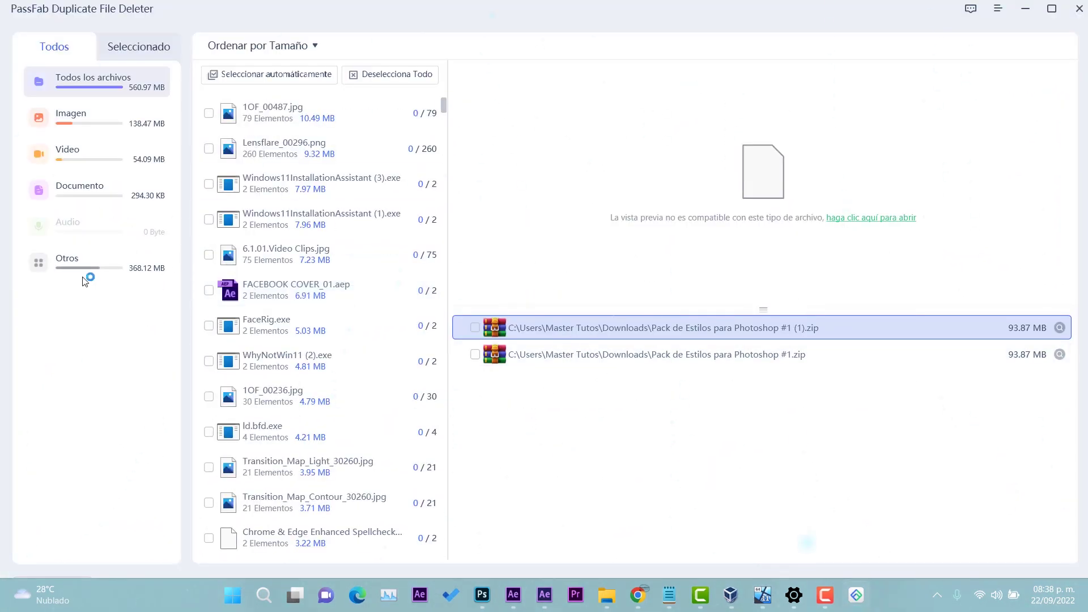
{"action": "scroll", "coordinate": [293, 340], "scroll_direction": "down", "scroll_amount": 8}
{"action": "scroll", "coordinate": [293, 315], "scroll_direction": "down", "scroll_amount": 20}
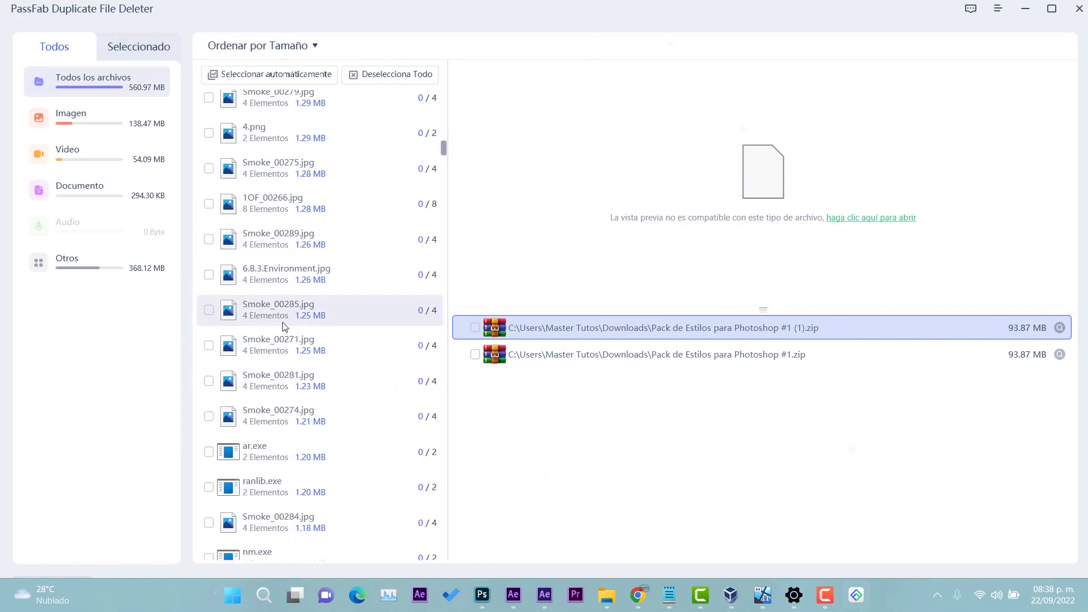
{"action": "scroll", "coordinate": [285, 320], "scroll_direction": "down", "scroll_amount": 4}
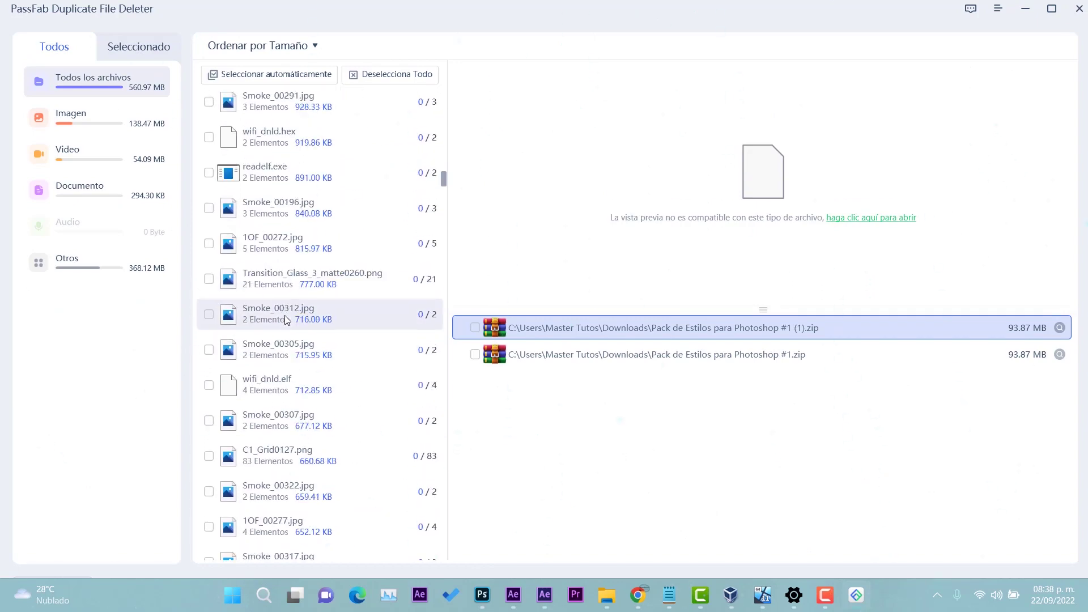
{"action": "scroll", "coordinate": [284, 315], "scroll_direction": "down", "scroll_amount": 7}
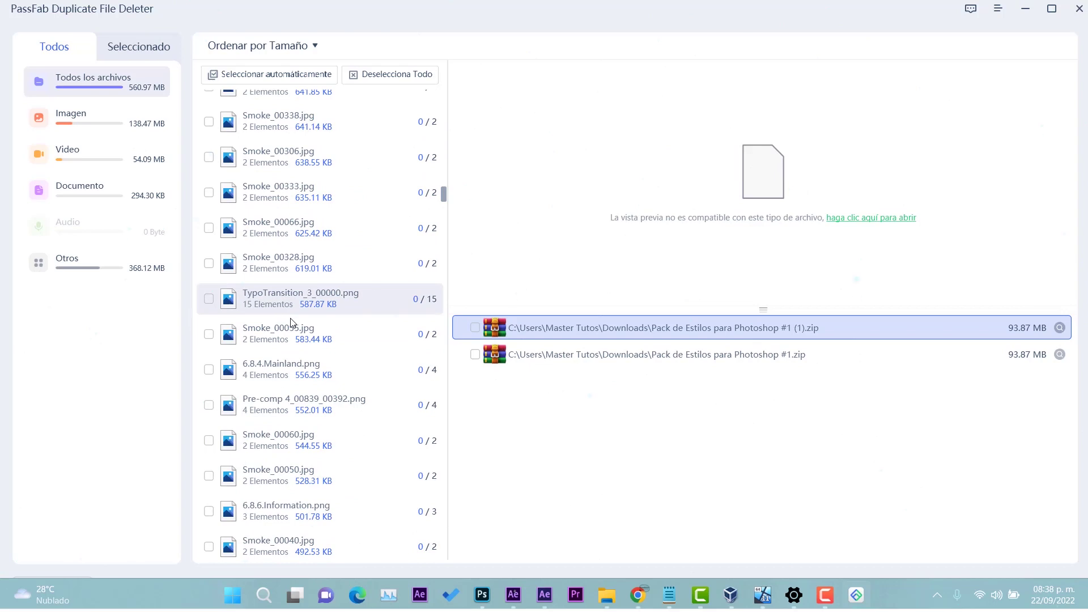
{"action": "scroll", "coordinate": [290, 321], "scroll_direction": "down", "scroll_amount": 4}
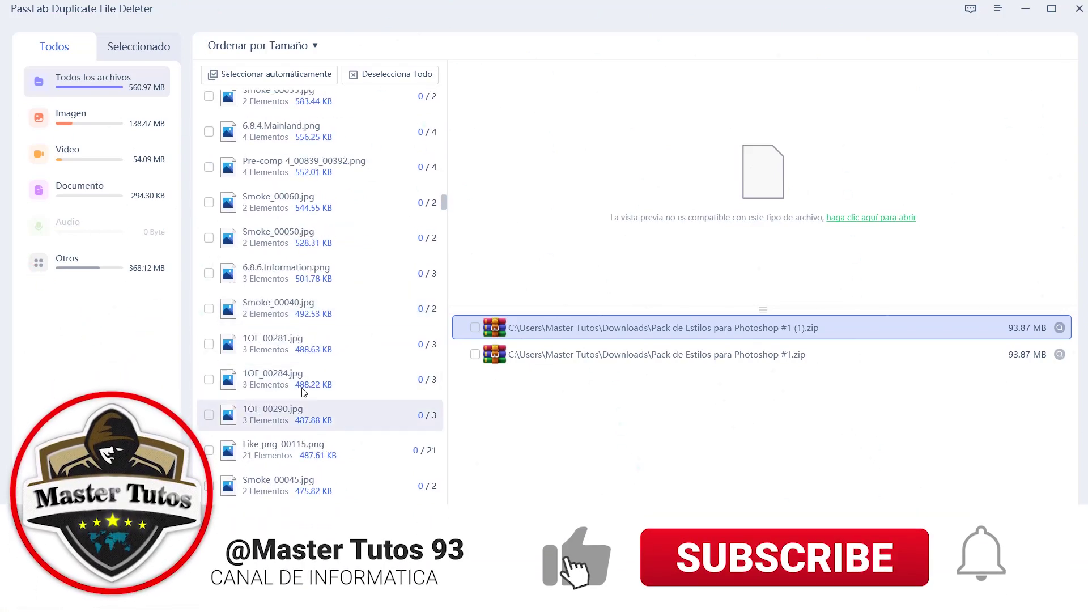
Step: Maximize the results window, then leave the duplicate results and return to the scan-type choice, discarding the scanned files
{"action": "left_click", "coordinate": [1051, 10]}
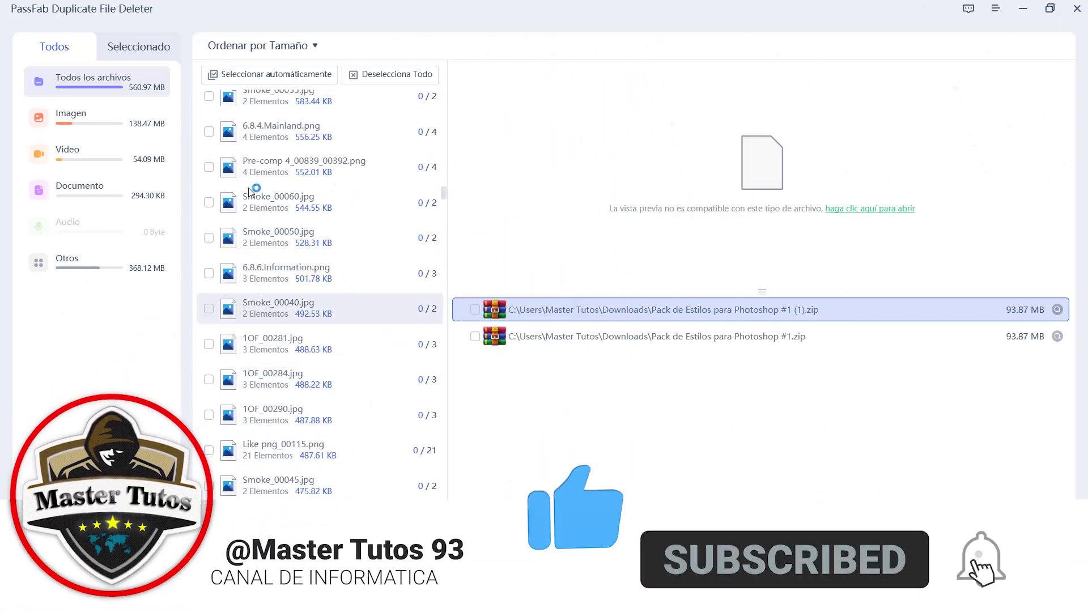
{"action": "left_click", "coordinate": [62, 582]}
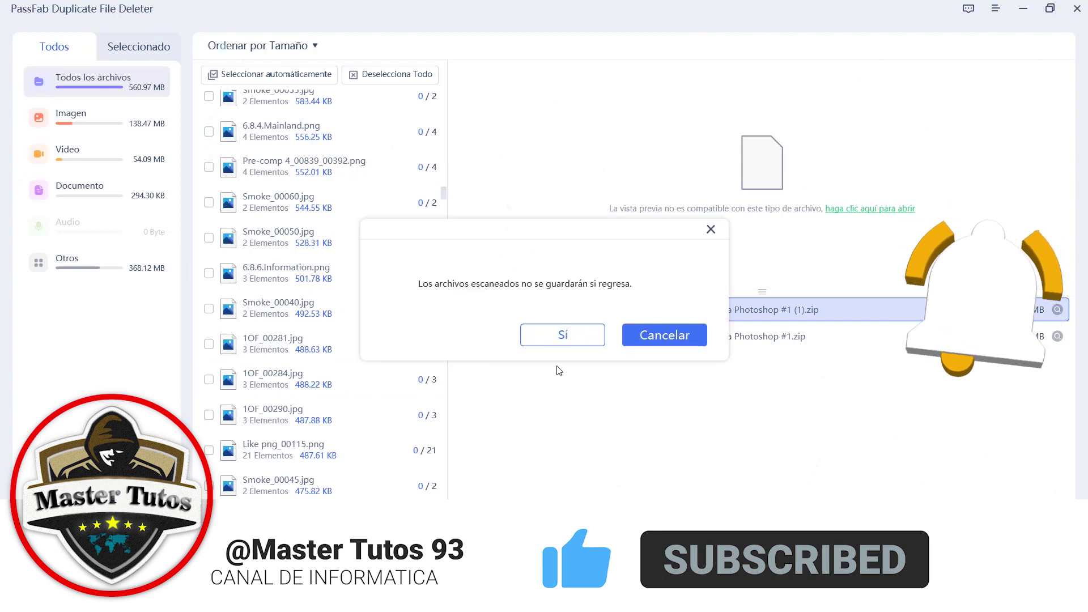
{"action": "left_click", "coordinate": [585, 335]}
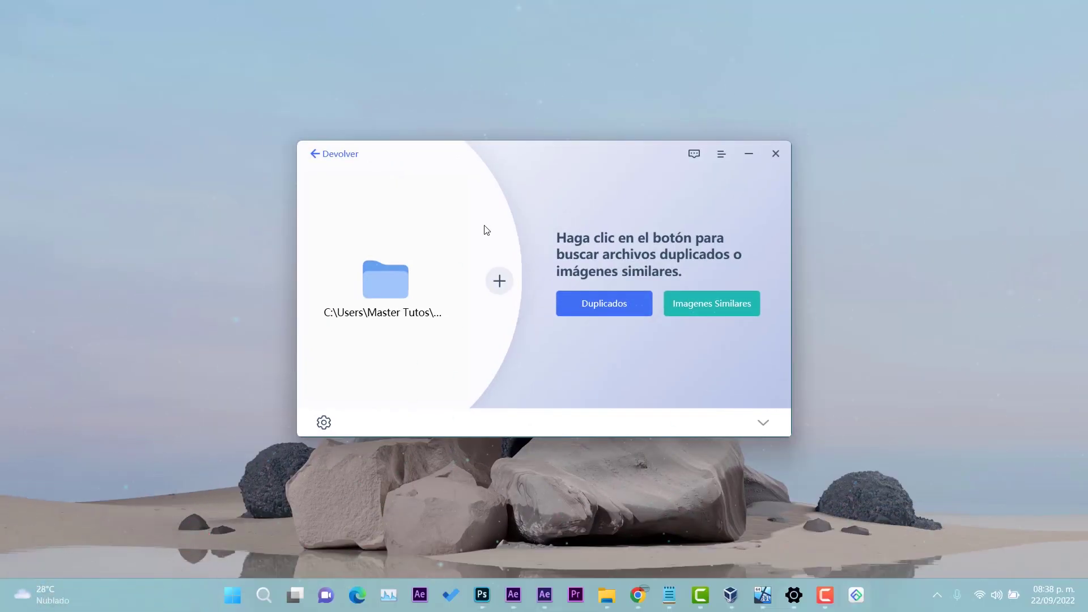